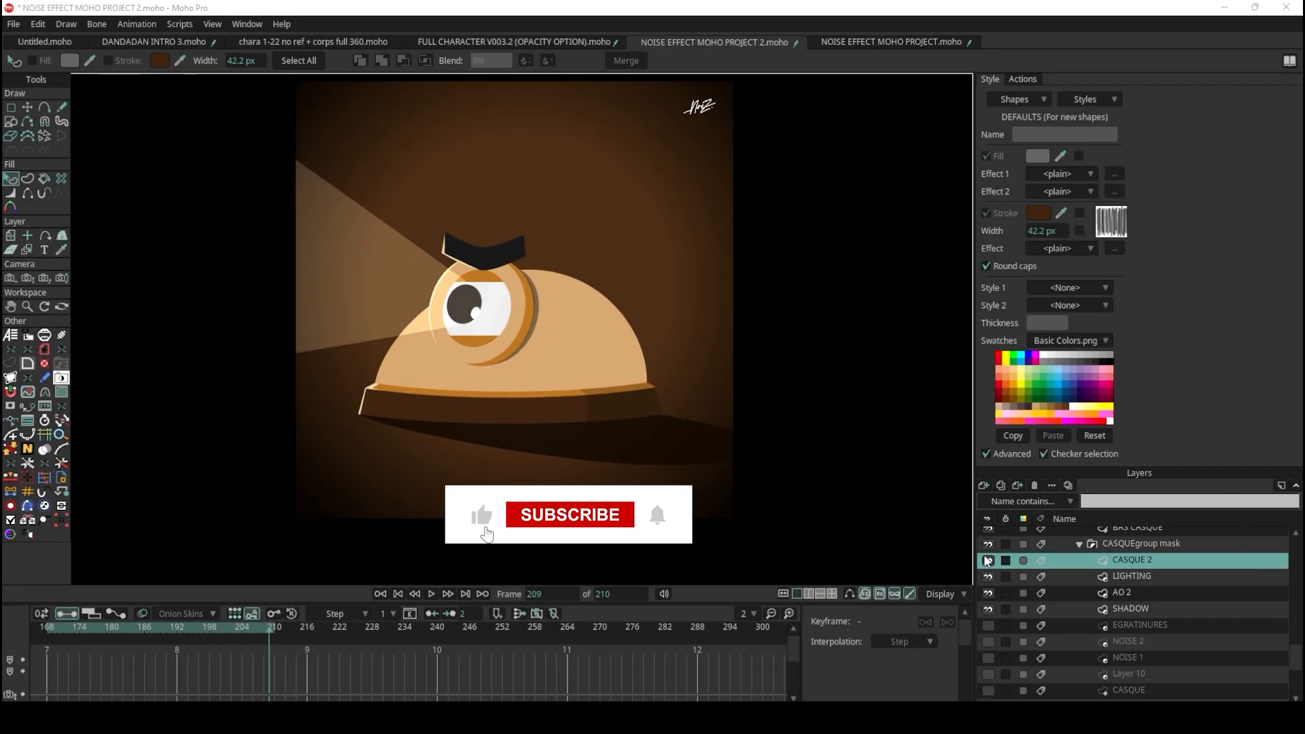
Play back the animation, then park the playhead on frame 169 with the helmet in close view
{"action": "left_click", "coordinate": [431, 594]}
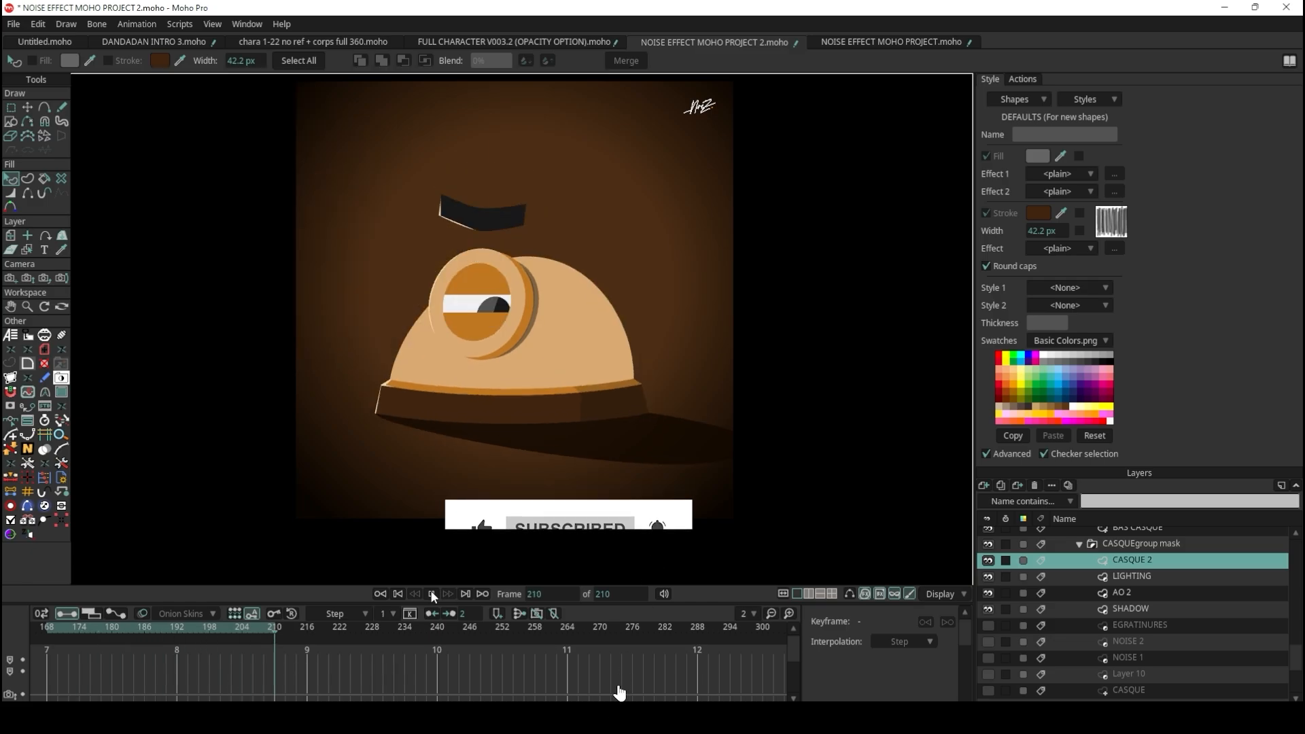
{"action": "left_click", "coordinate": [431, 594]}
{"action": "left_click_drag", "start_coordinate": [123, 628], "coordinate": [51, 624]}
{"action": "scroll", "coordinate": [634, 328], "scroll_direction": "up", "scroll_amount": 3}
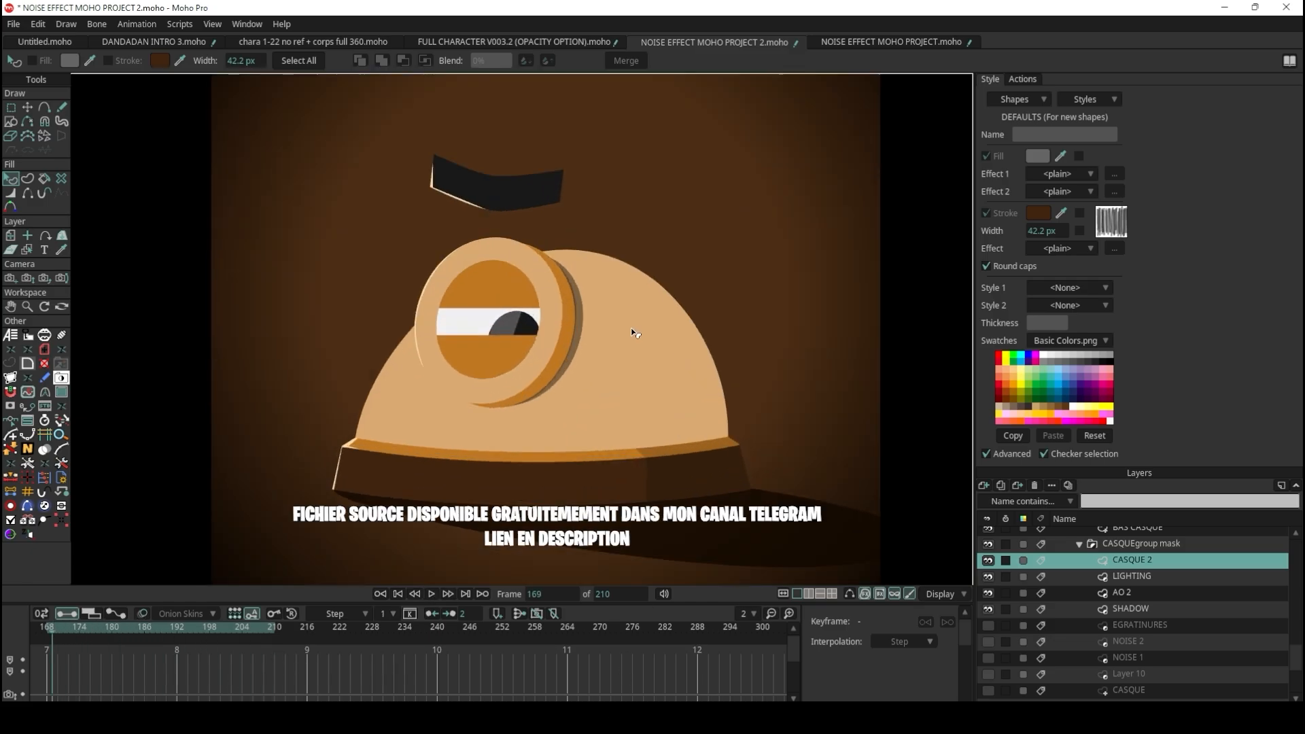
{"action": "scroll", "coordinate": [679, 367], "scroll_direction": "up", "scroll_amount": 2}
{"action": "scroll", "coordinate": [680, 367], "scroll_direction": "up", "scroll_amount": 1}
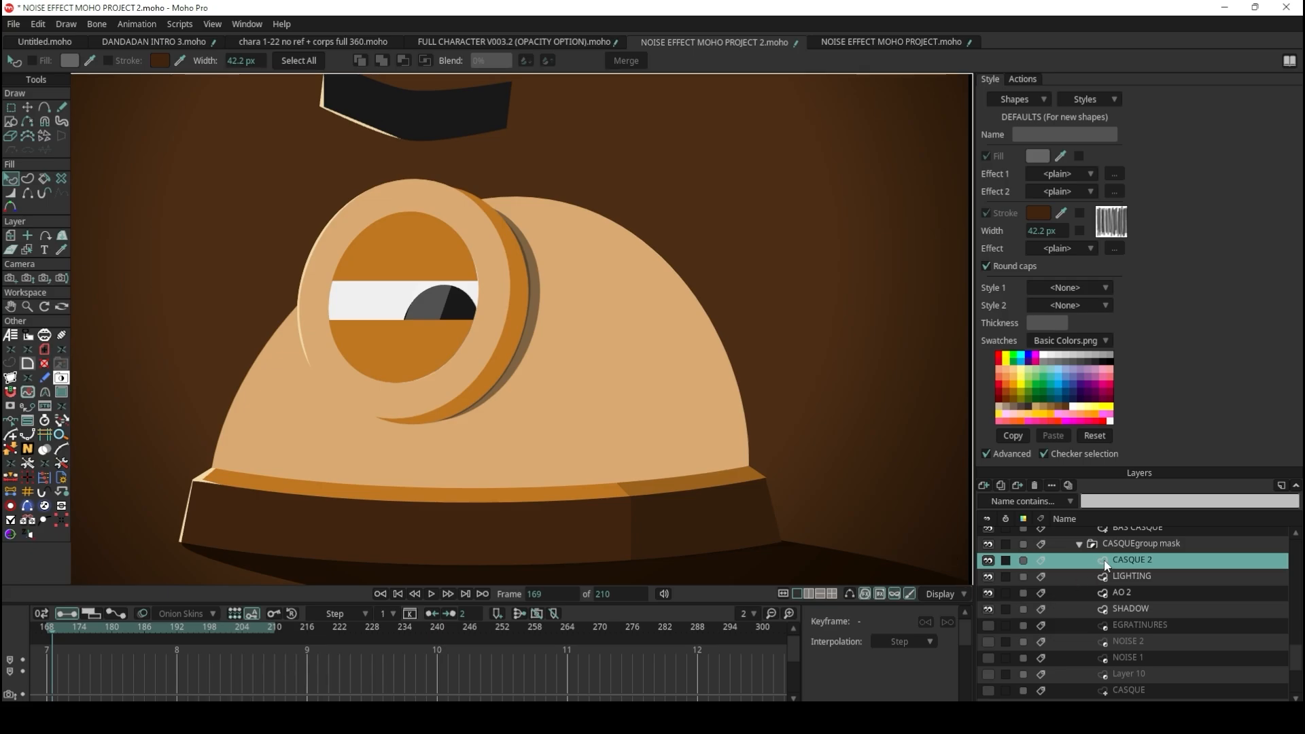
Toggle the CASQUE 2 layer's visibility to check which artwork it holds, and review the available new-layer types
{"action": "left_click", "coordinate": [991, 560]}
{"action": "left_click", "coordinate": [991, 560]}
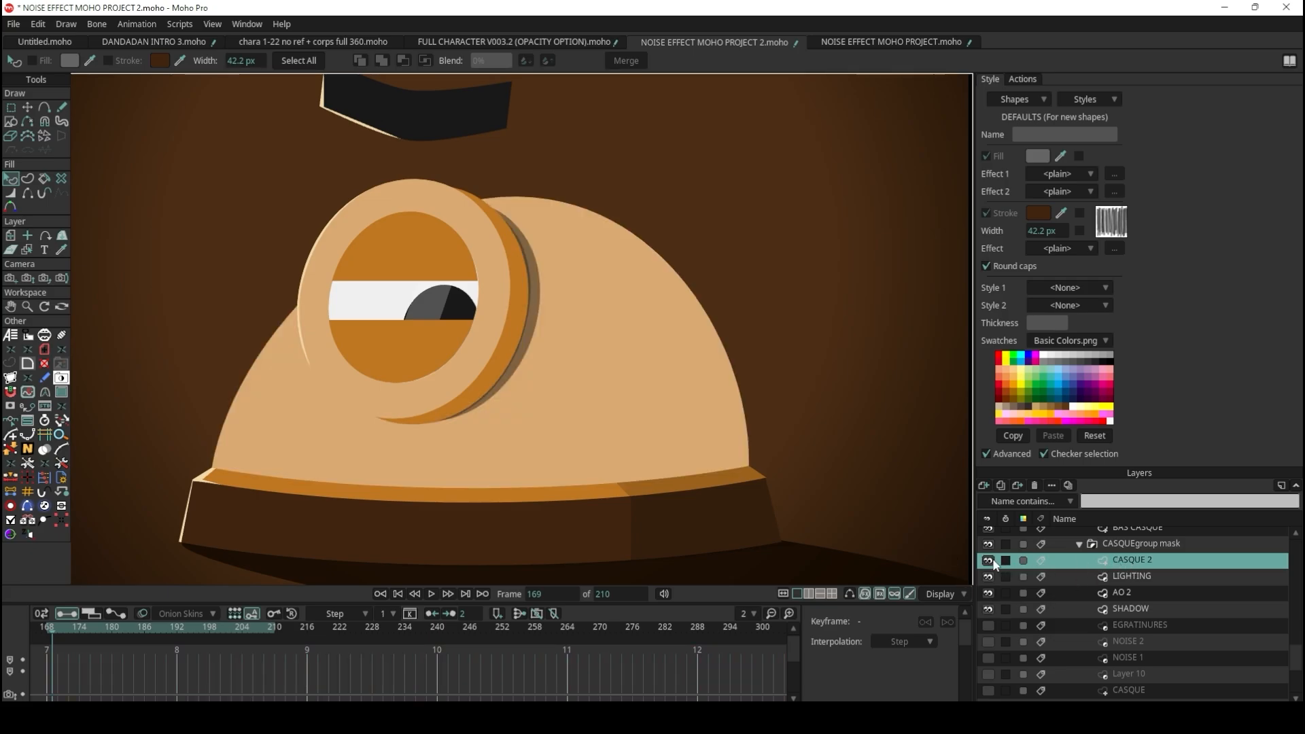
{"action": "right_click", "coordinate": [1159, 558]}
{"action": "left_click", "coordinate": [1148, 558]}
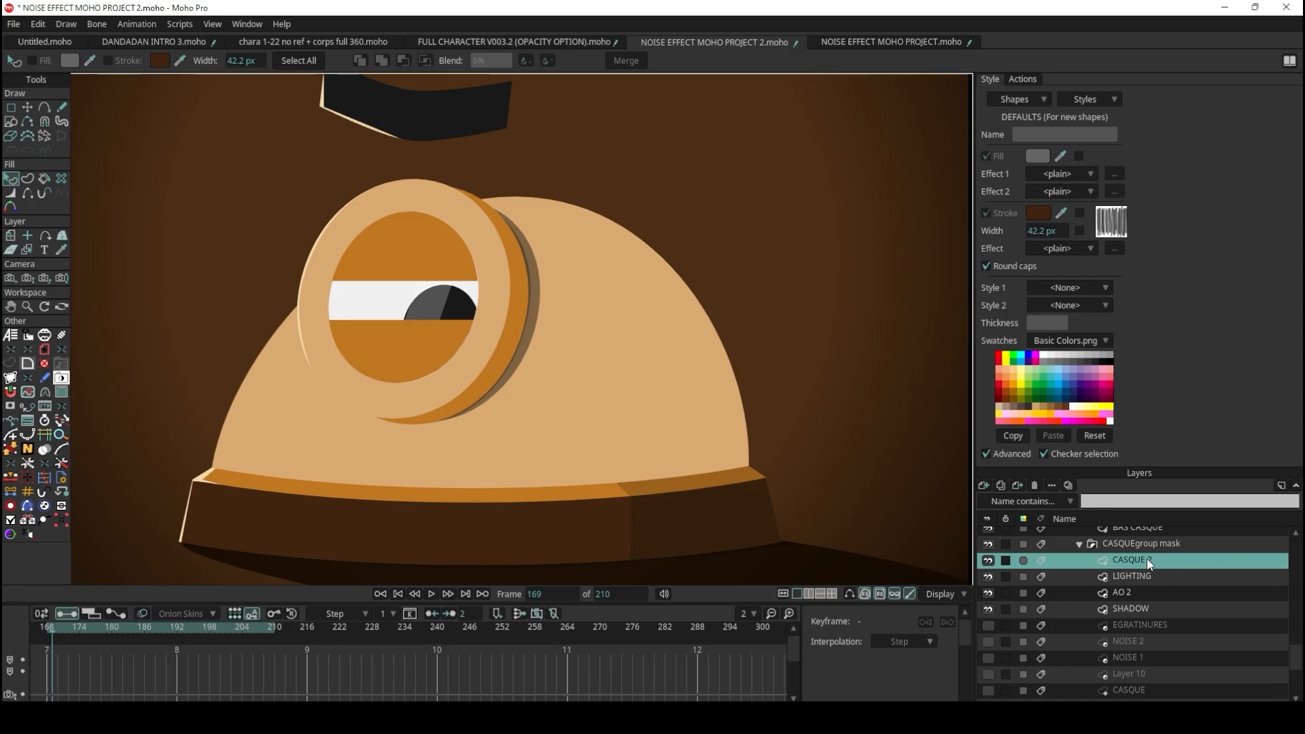
{"action": "left_click", "coordinate": [989, 487]}
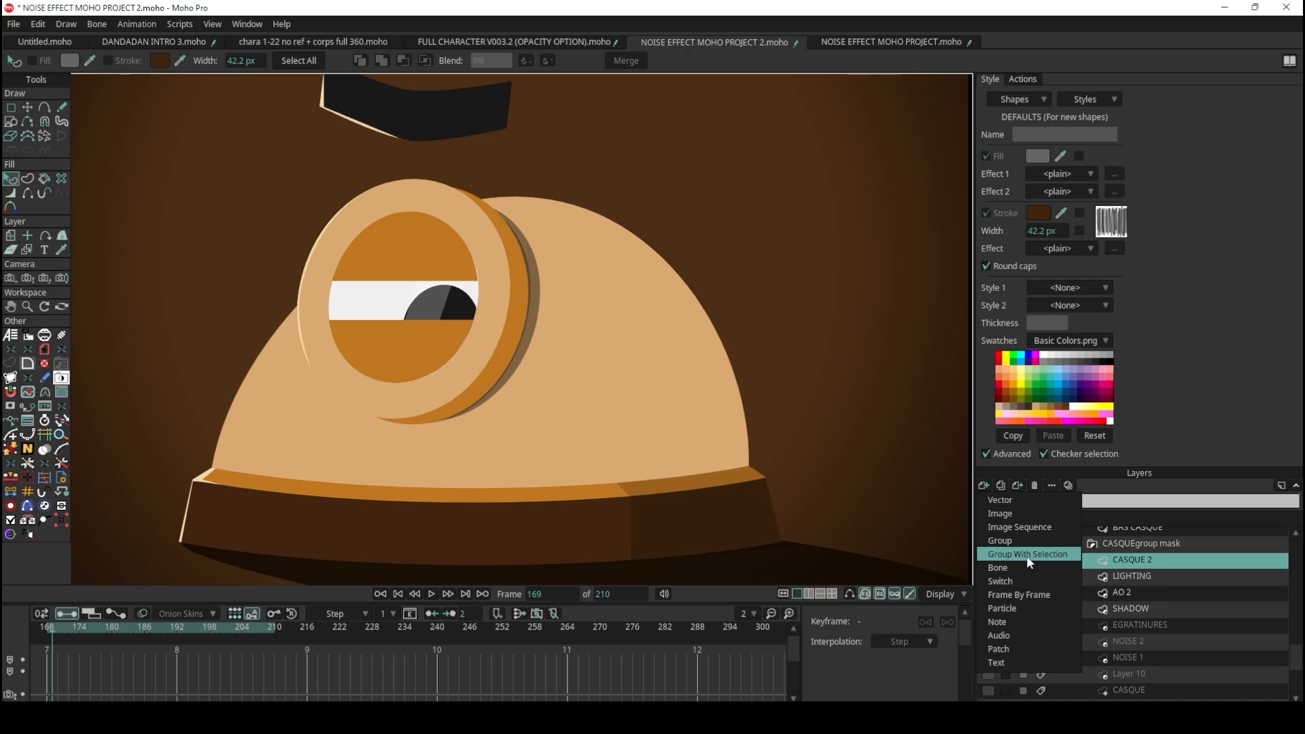
{"action": "left_click", "coordinate": [1152, 557]}
Look up the keyboard shortcut for Group With Selection by filtering the shortcut list for "GROUP"
{"action": "left_click", "coordinate": [41, 24]}
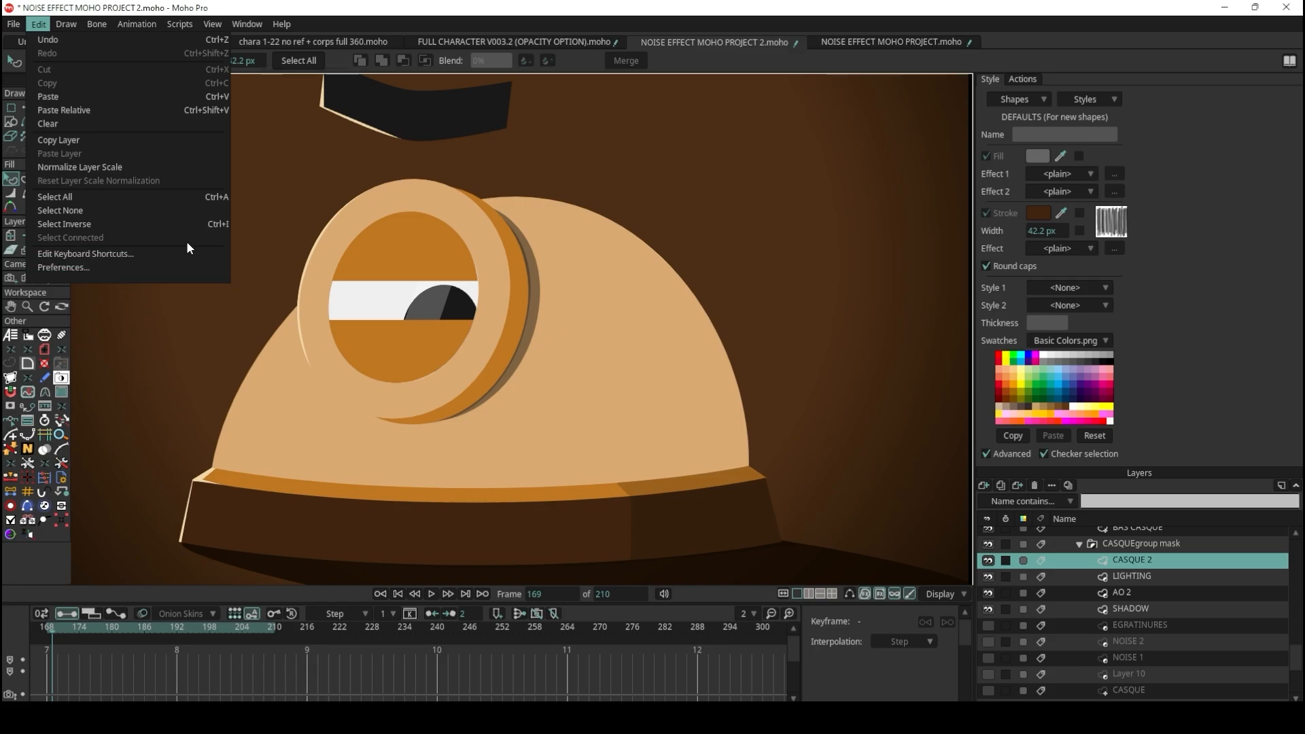
{"action": "left_click", "coordinate": [147, 255]}
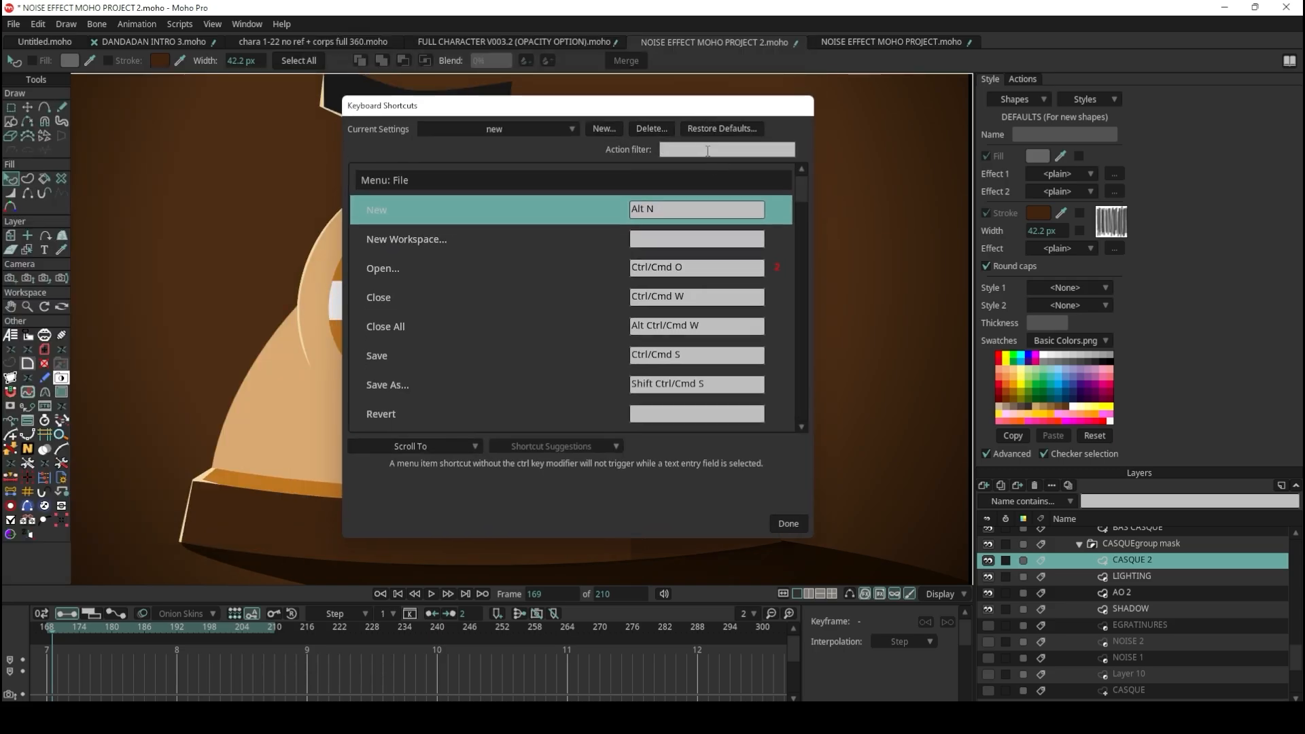
{"action": "type", "text": "GROUP"}
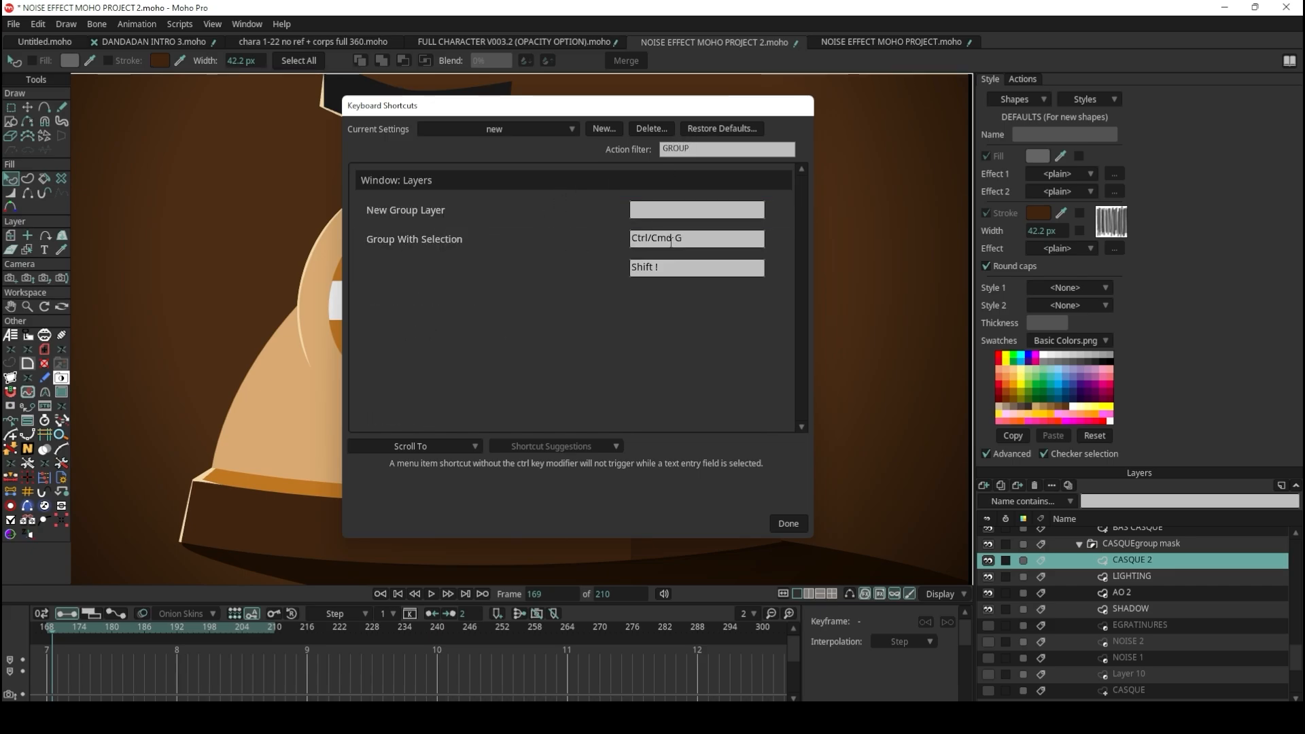
{"action": "left_click", "coordinate": [649, 239]}
{"action": "left_click", "coordinate": [802, 524]}
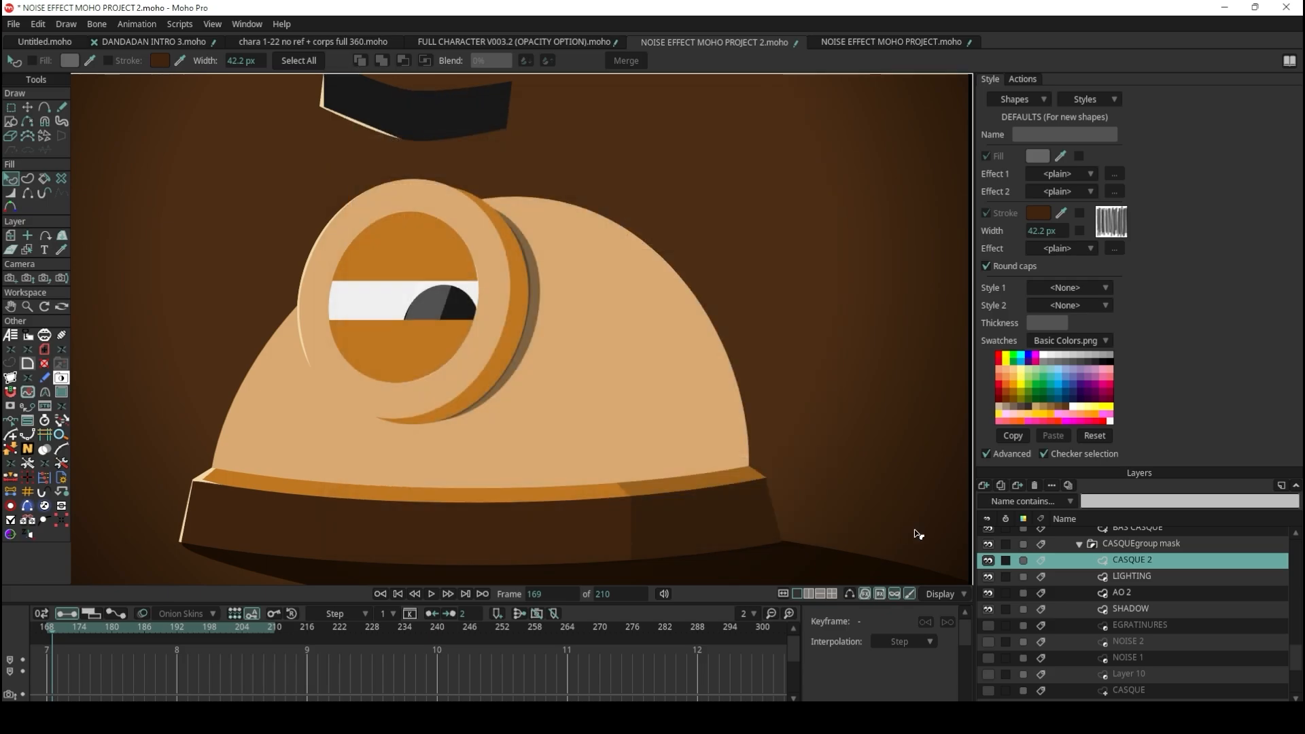
Group the CASQUE 2 layer and set the new group's masking to Hide all
{"action": "key", "text": "ctrl+g"}
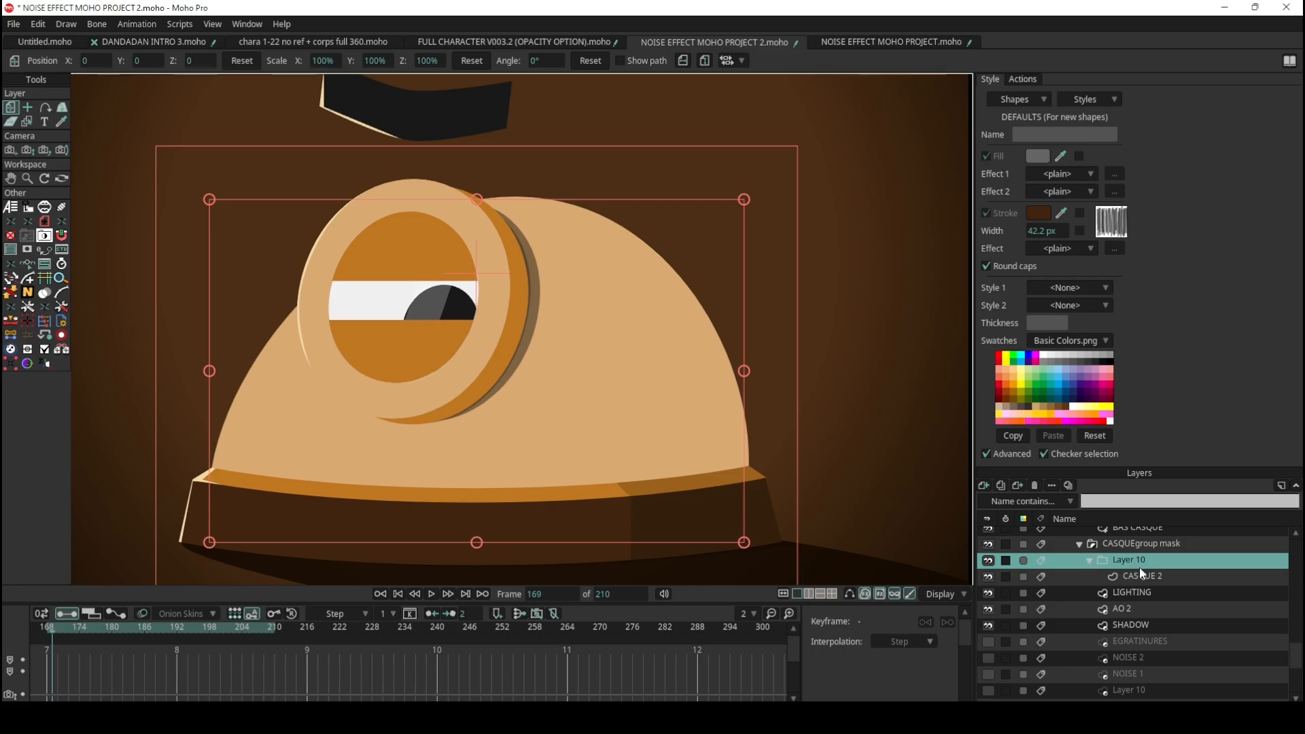
{"action": "double_click", "coordinate": [1165, 561]}
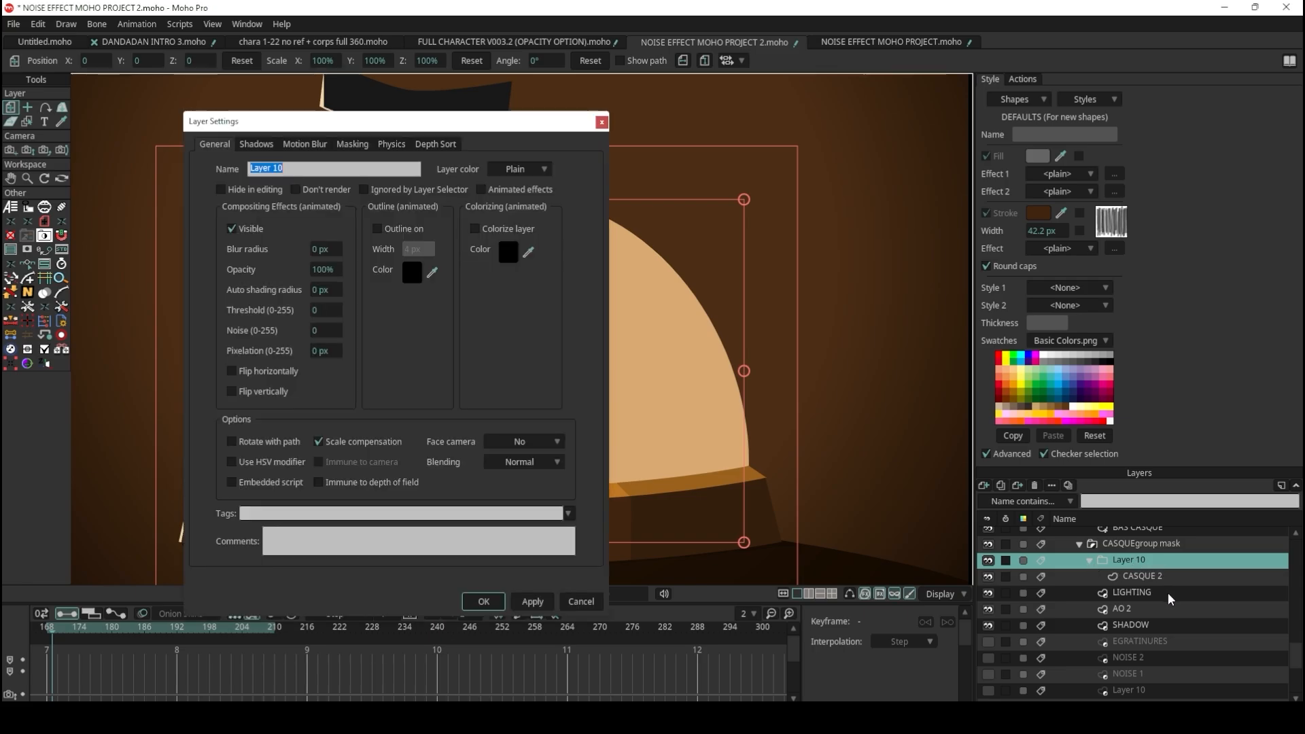
{"action": "left_click", "coordinate": [352, 144]}
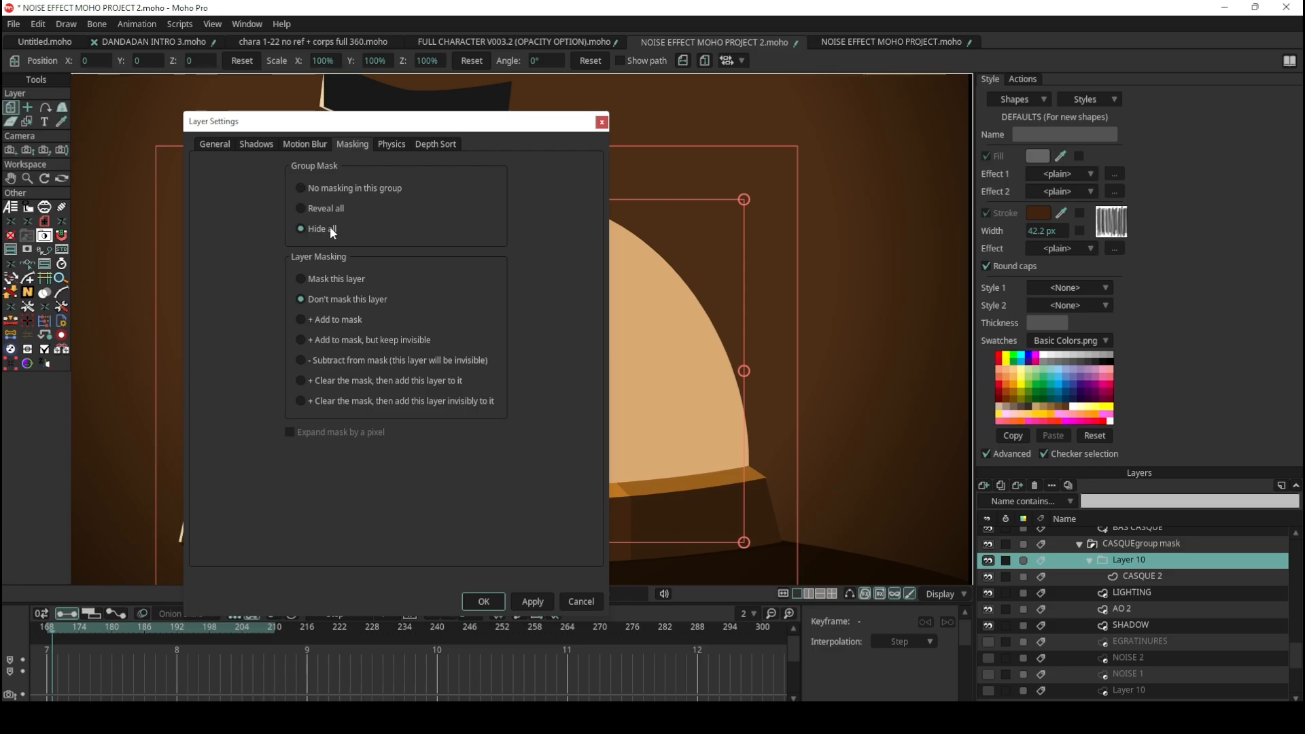
{"action": "left_click", "coordinate": [482, 601]}
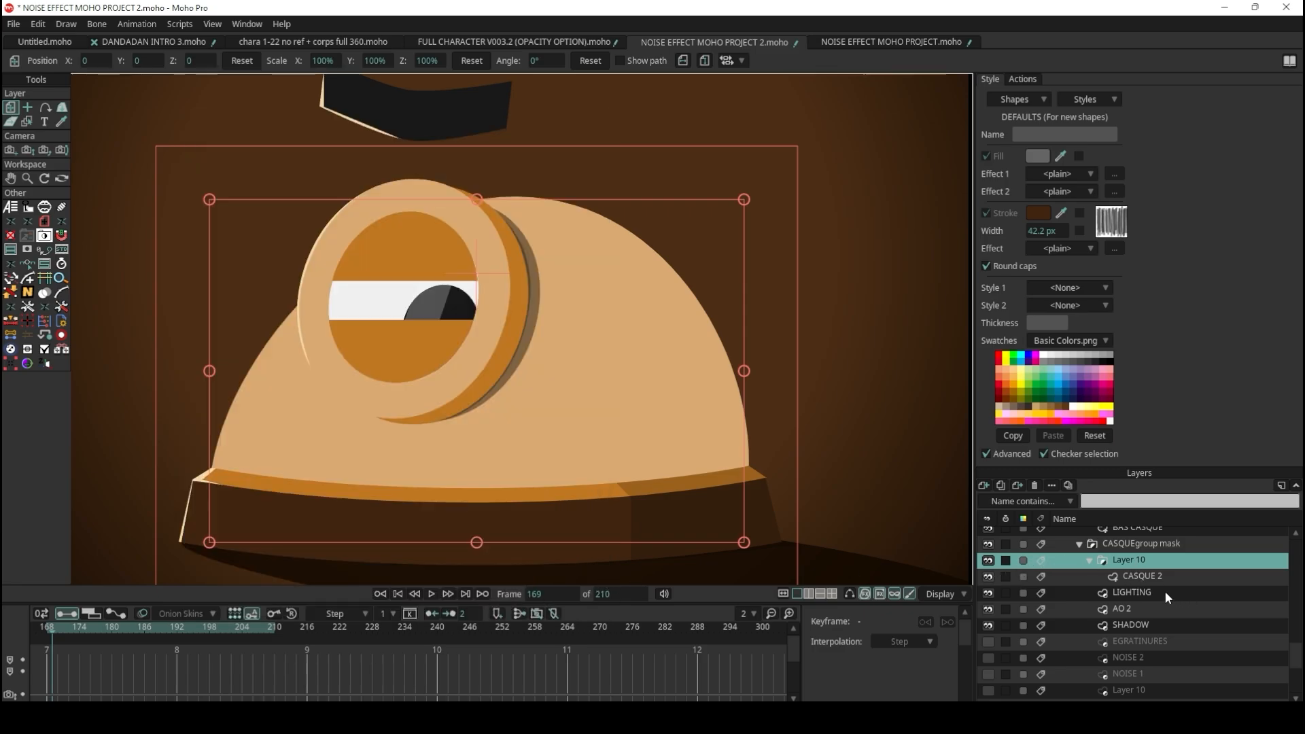
Add a new vector layer above CASQUE 2 inside the masked group
{"action": "left_click", "coordinate": [1136, 576]}
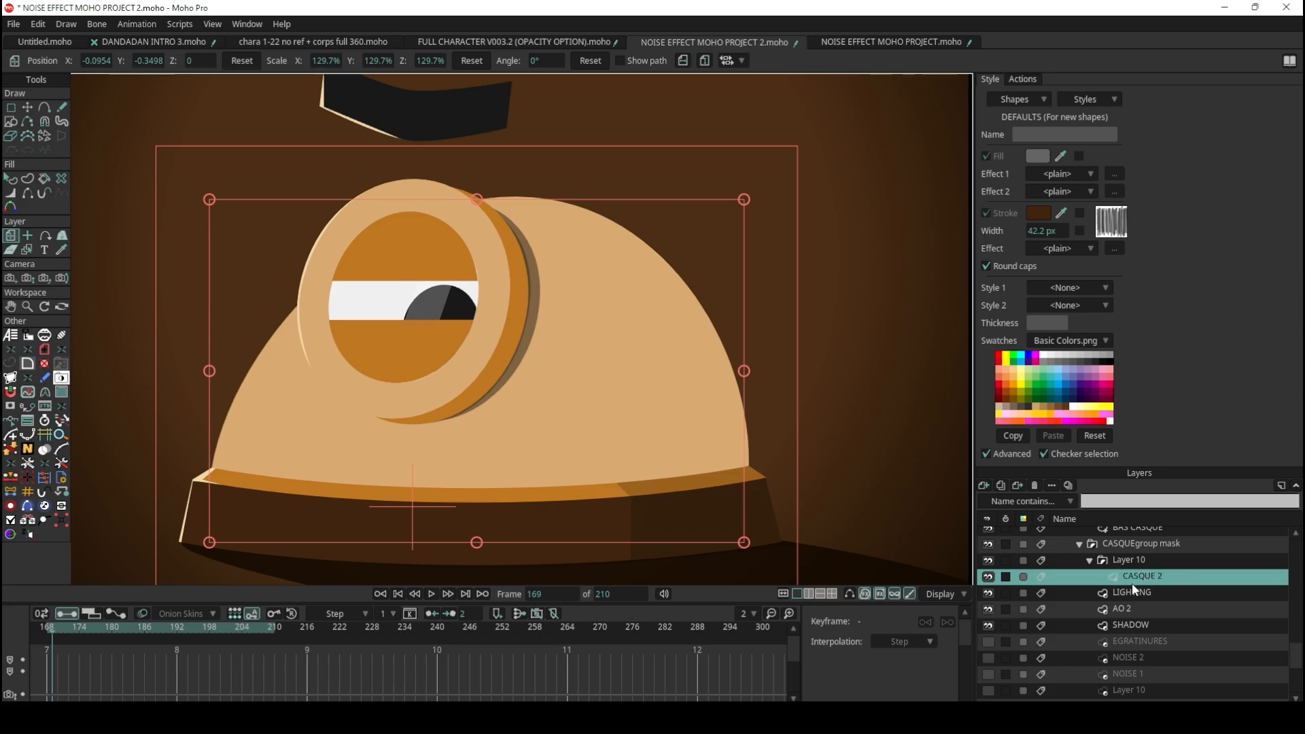
{"action": "left_click", "coordinate": [985, 485]}
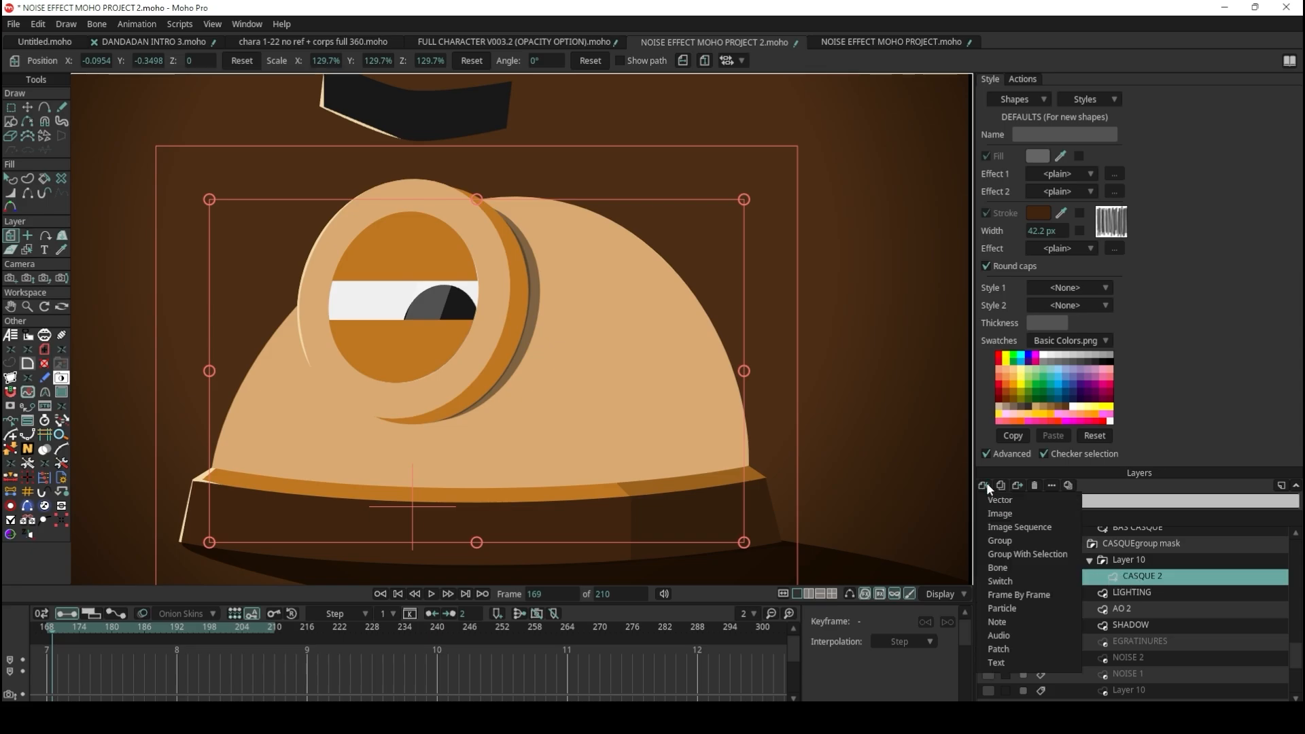
{"action": "left_click", "coordinate": [994, 501]}
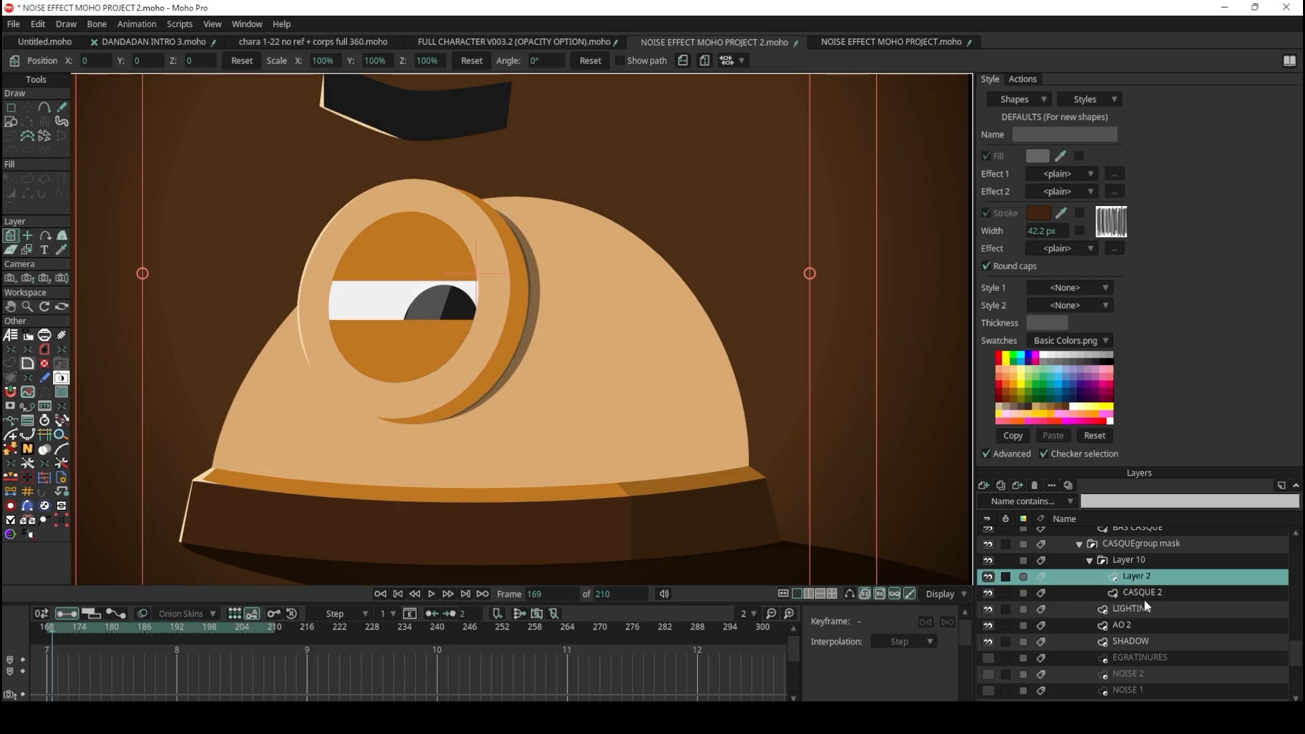
Test the group mask with a temporary rectangle moved across the helmet's right side, and delete it
{"action": "left_click", "coordinate": [11, 123]}
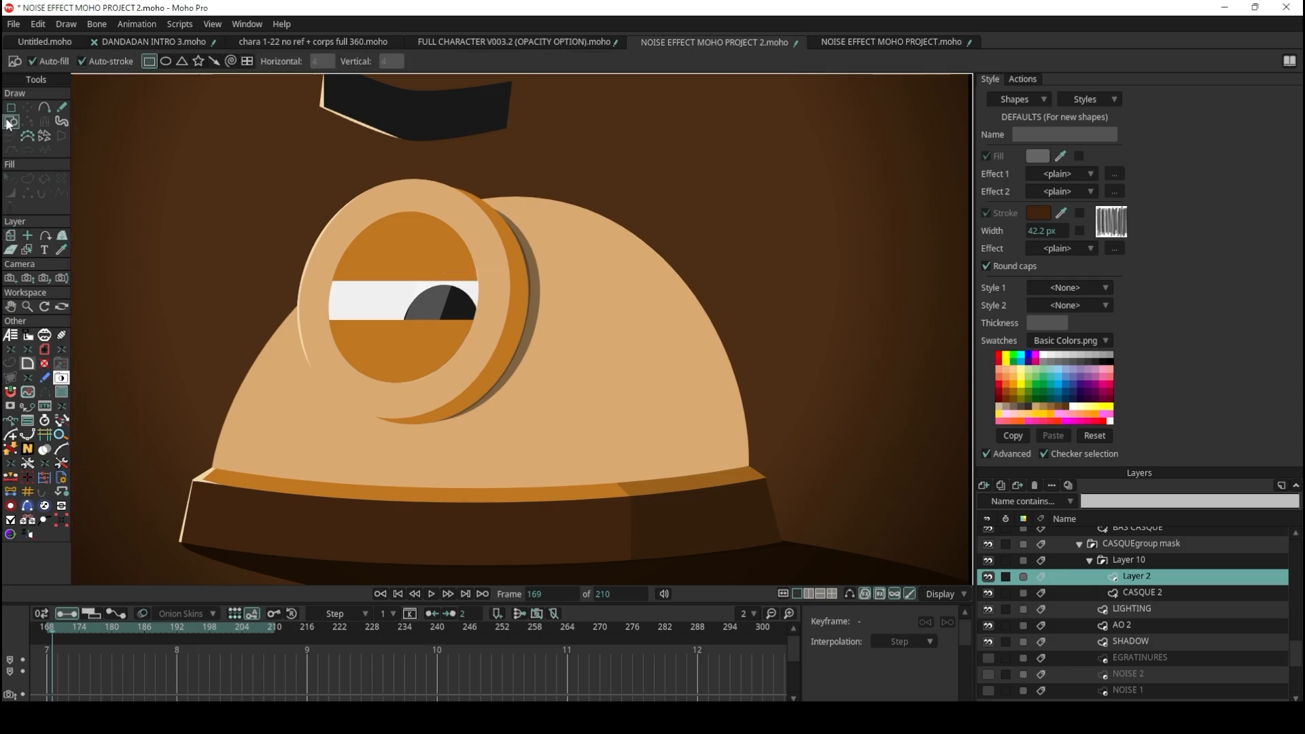
{"action": "mouse_move", "coordinate": [553, 215]}
{"action": "left_mouse_down"}
{"action": "mouse_move", "coordinate": [787, 442]}
{"action": "mouse_move", "coordinate": [752, 353]}
{"action": "left_mouse_up"}
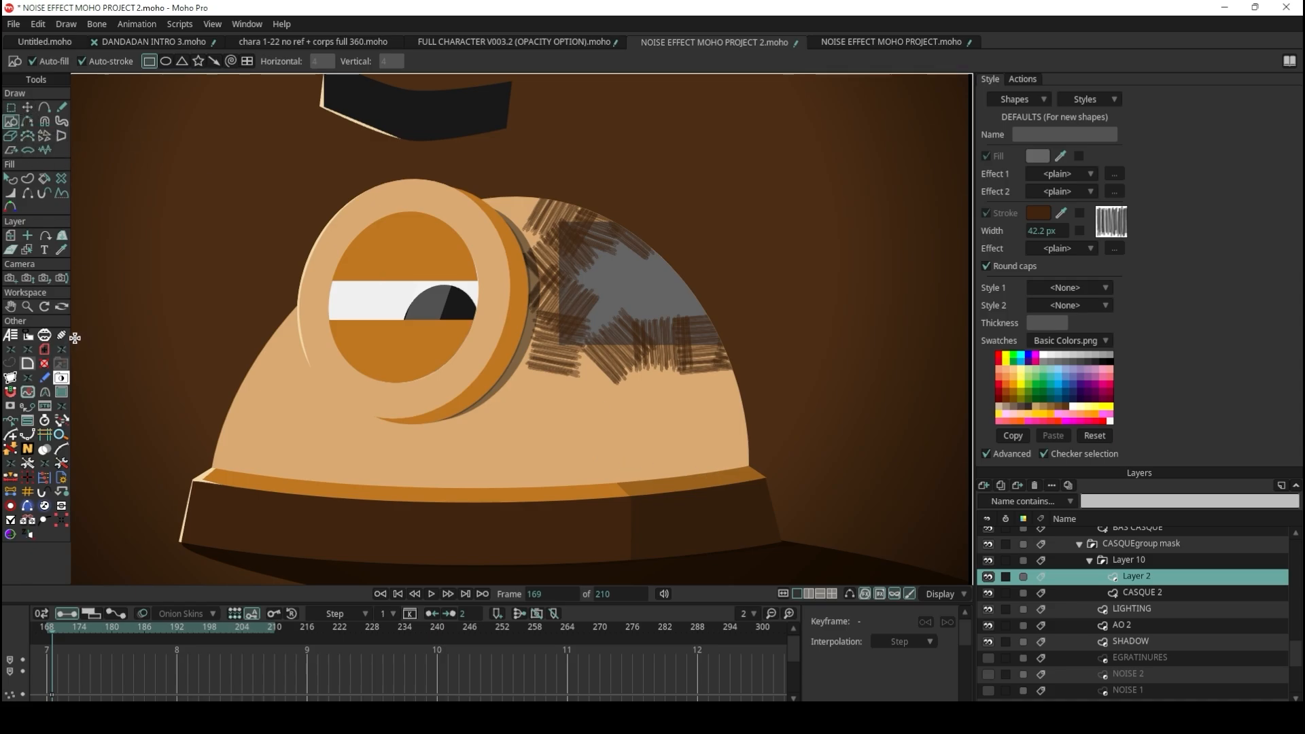
{"action": "left_click", "coordinate": [28, 108]}
{"action": "left_click_drag", "start_coordinate": [614, 264], "coordinate": [612, 319]}
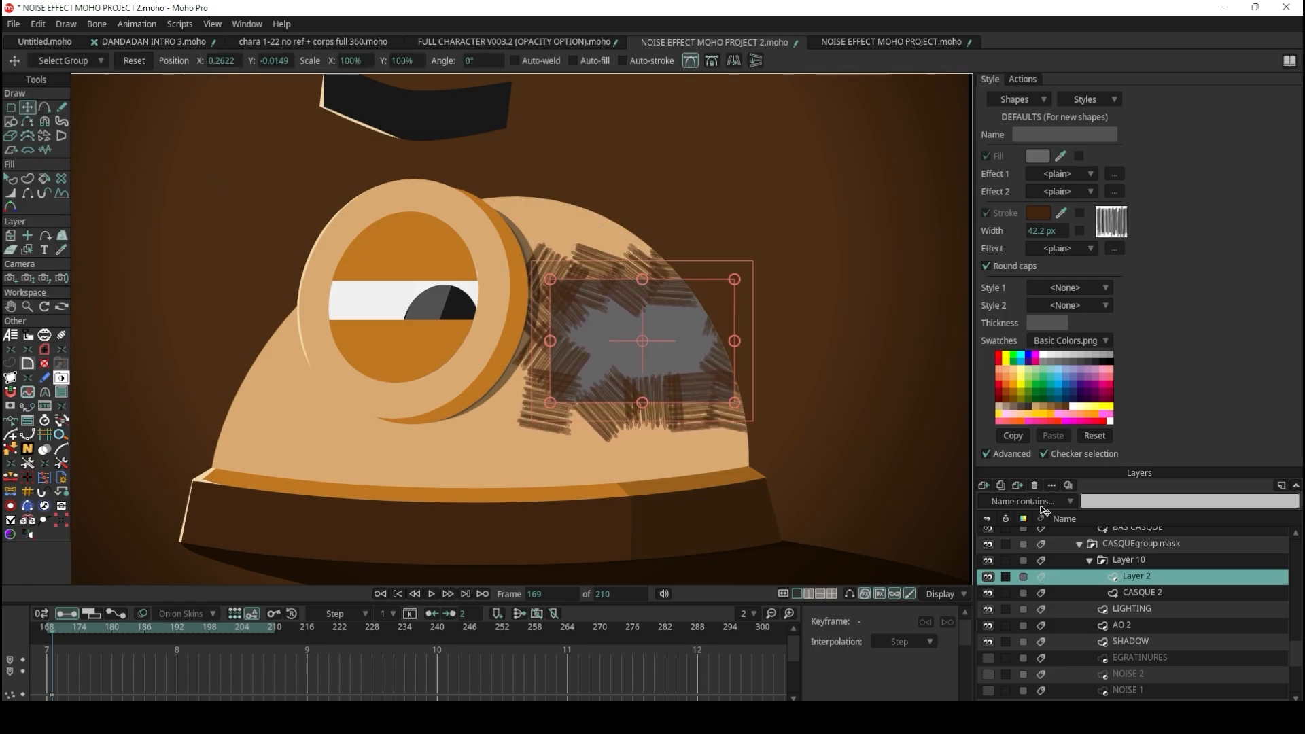
{"action": "key", "text": "Delete"}
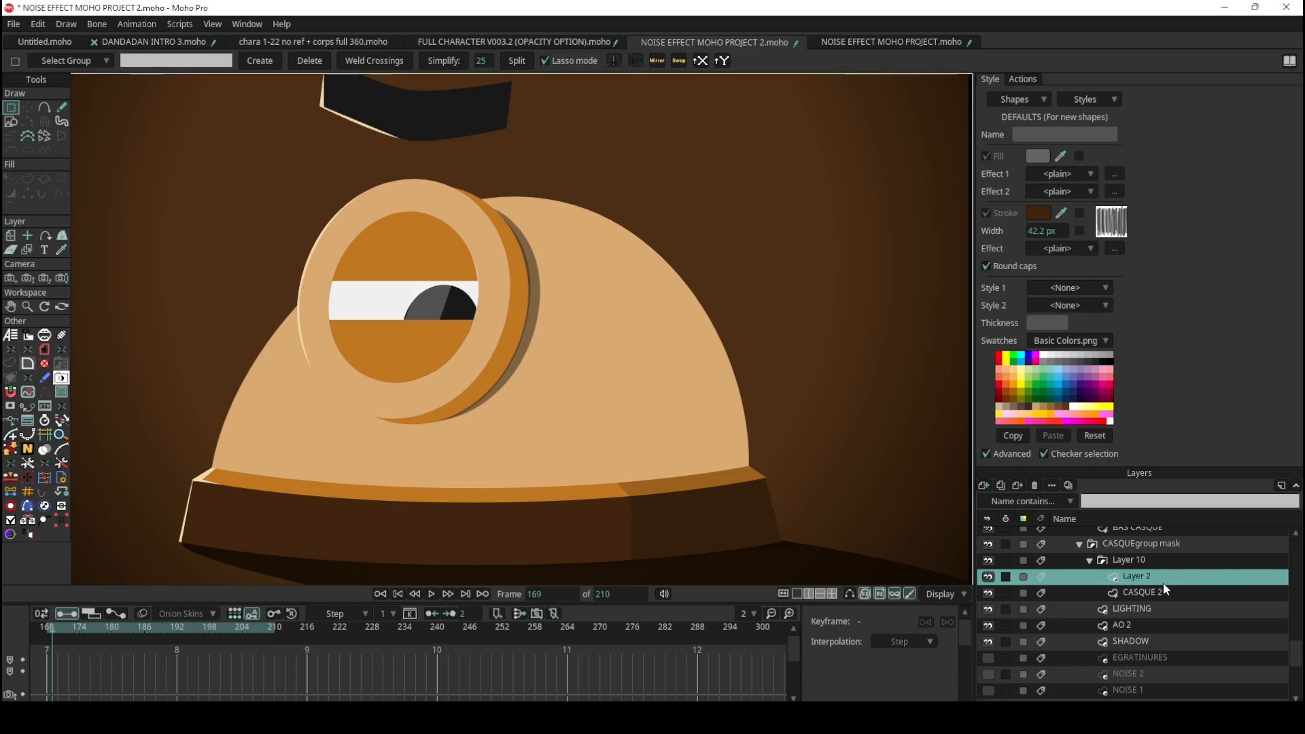
Draw a freehand stroke 35 px wide, without a brush, along the helmet dome's right edge on the new vector layer
{"action": "left_click", "coordinate": [61, 110]}
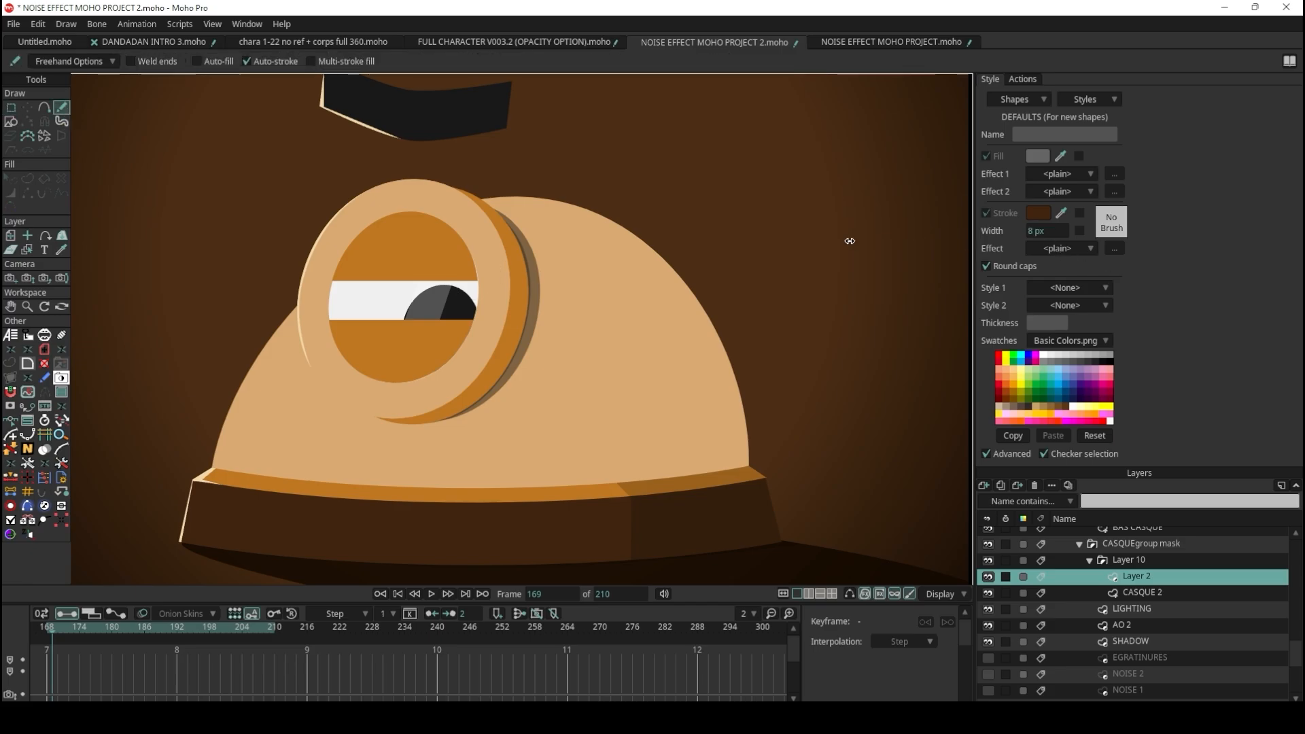
{"action": "left_click_drag", "start_coordinate": [927, 257], "coordinate": [883, 274]}
{"action": "left_click", "coordinate": [615, 326]}
{"action": "key", "text": "ctrl+z"}
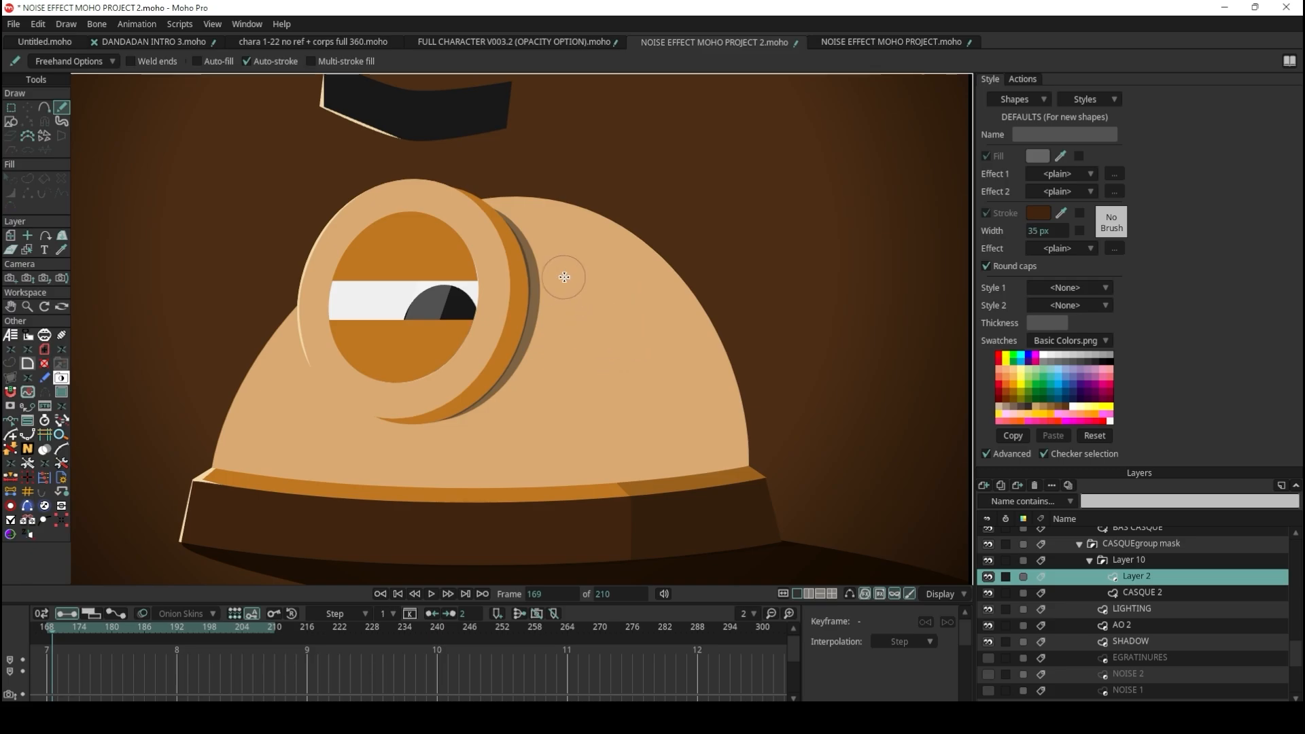
{"action": "mouse_move", "coordinate": [511, 199]}
{"action": "left_mouse_down"}
{"action": "mouse_move", "coordinate": [698, 284]}
{"action": "mouse_move", "coordinate": [753, 378]}
{"action": "mouse_move", "coordinate": [764, 466]}
{"action": "mouse_move", "coordinate": [730, 371]}
{"action": "mouse_move", "coordinate": [681, 306]}
{"action": "mouse_move", "coordinate": [618, 244]}
{"action": "mouse_move", "coordinate": [506, 208]}
{"action": "left_mouse_up"}
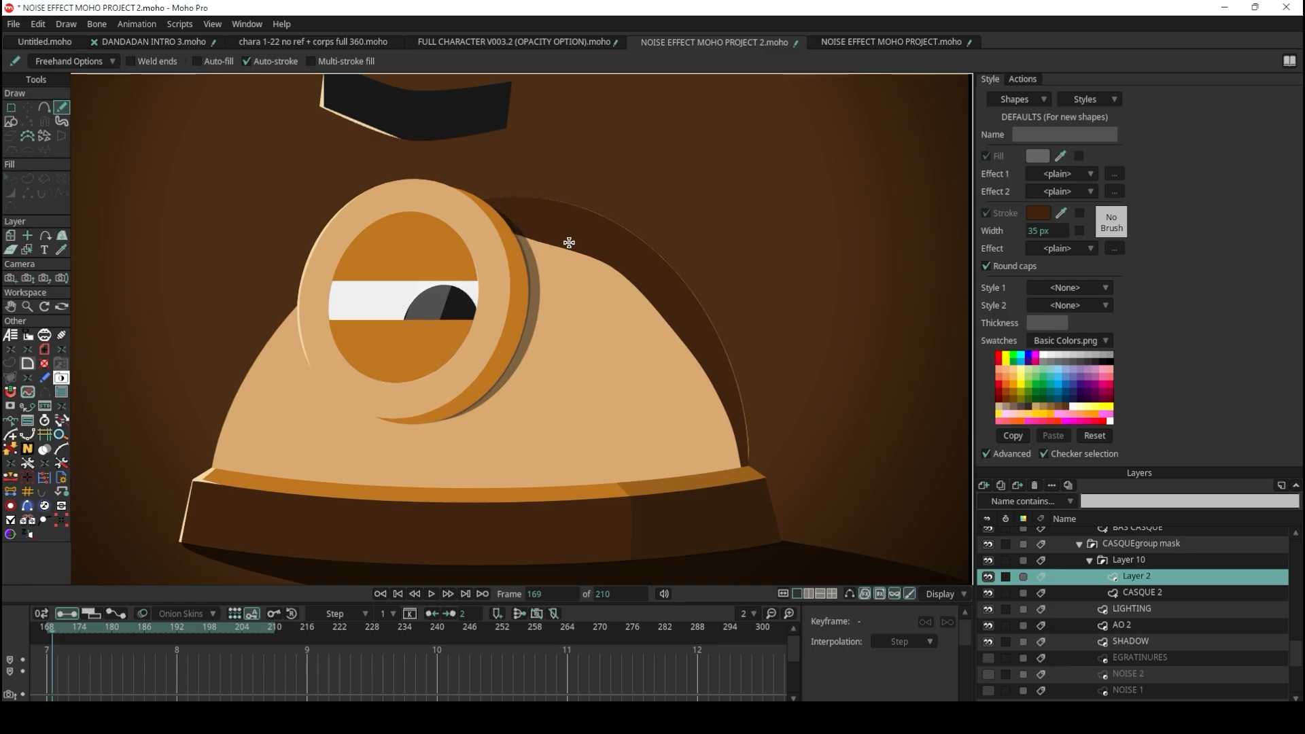
Select the freehand stroke on the dome's right edge and open its brush settings
{"action": "scroll", "coordinate": [716, 315], "scroll_direction": "down", "scroll_amount": 7}
{"action": "scroll", "coordinate": [709, 279], "scroll_direction": "up", "scroll_amount": 5}
{"action": "scroll", "coordinate": [708, 277], "scroll_direction": "up", "scroll_amount": 1}
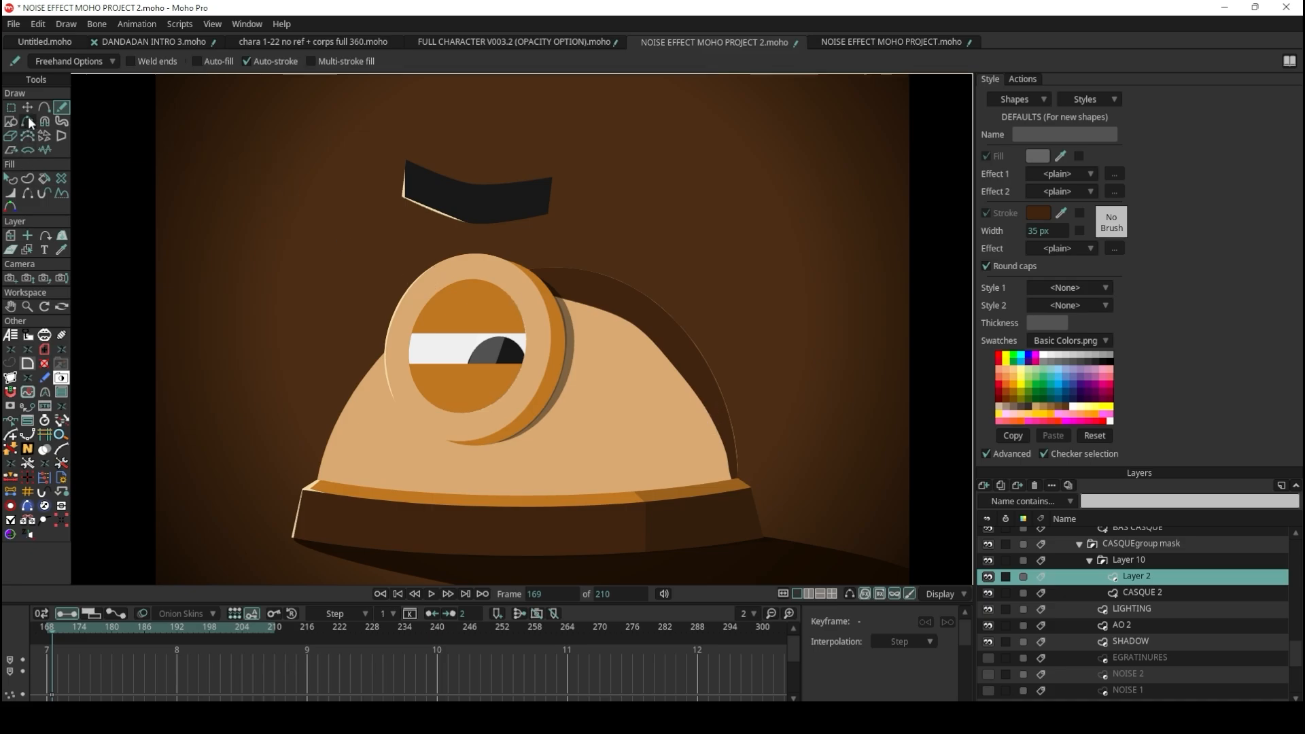
{"action": "left_click", "coordinate": [10, 178]}
{"action": "left_click", "coordinate": [692, 364]}
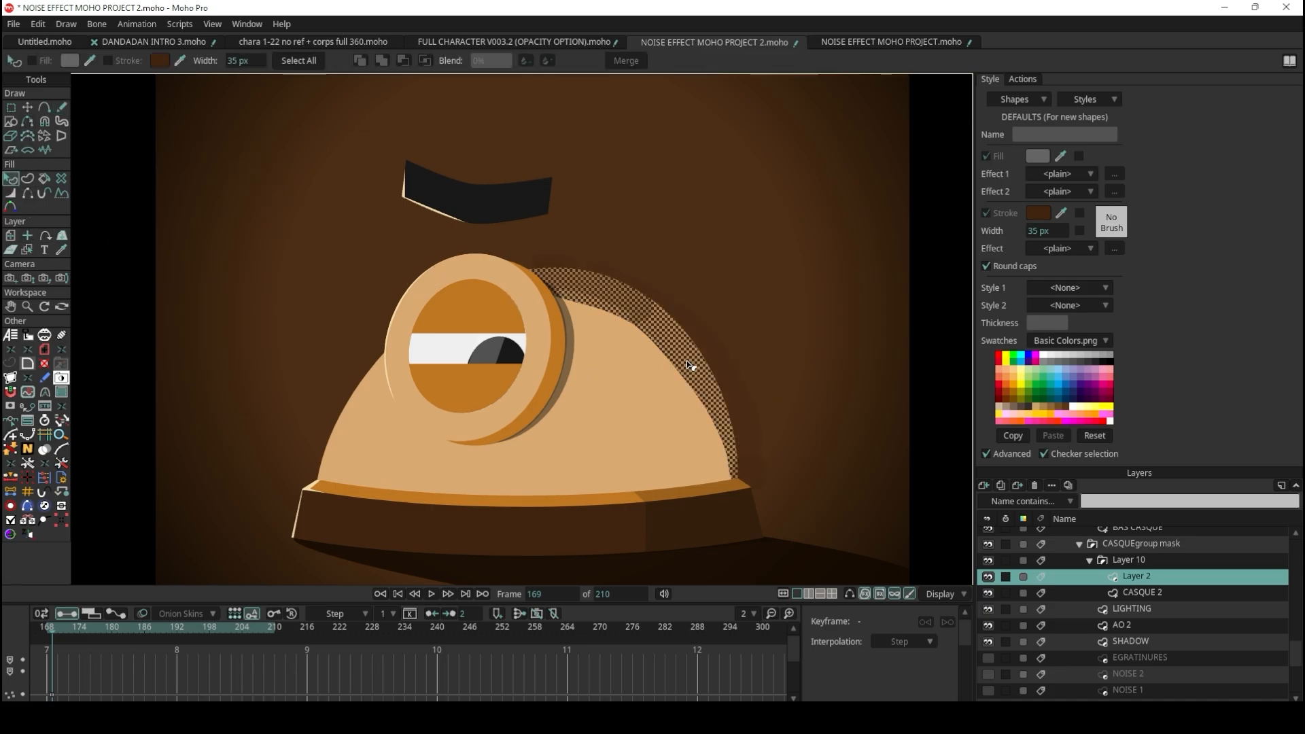
{"action": "left_click", "coordinate": [757, 311]}
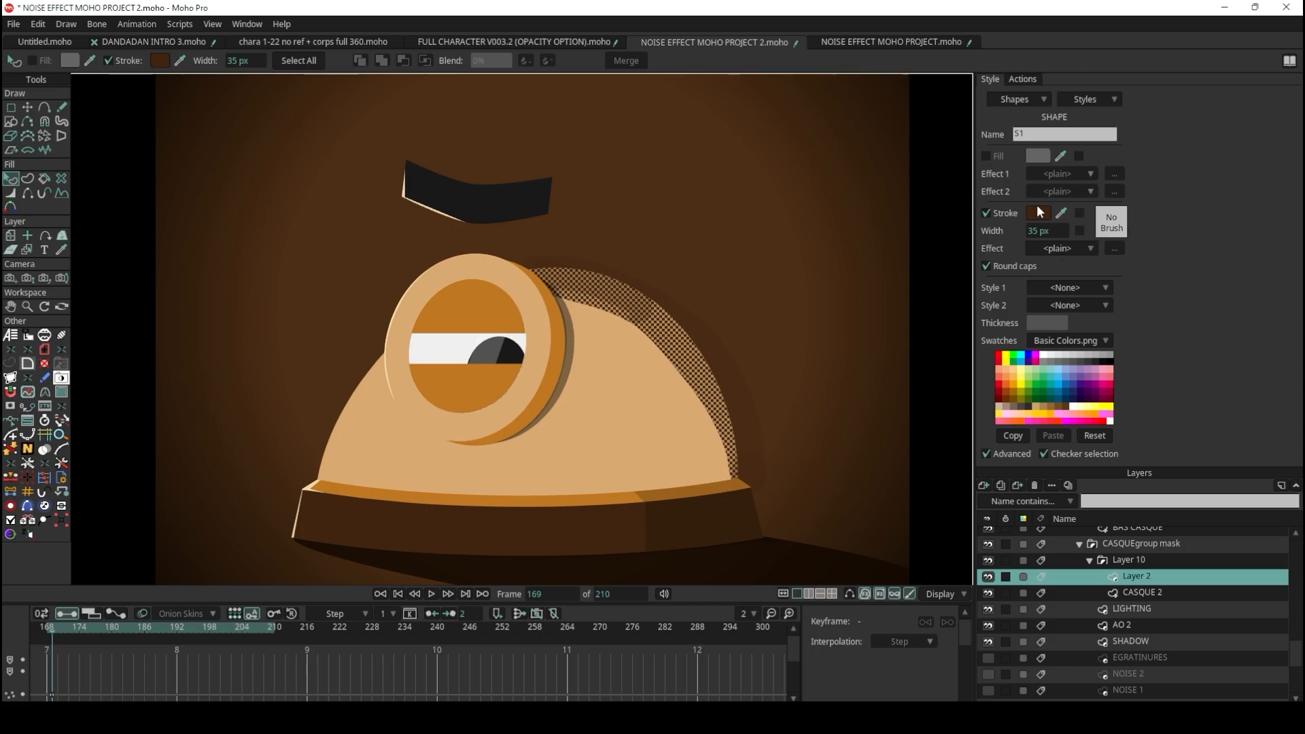
{"action": "left_click", "coordinate": [1116, 226]}
{"action": "left_click_drag", "start_coordinate": [831, 183], "coordinate": [1008, 117]}
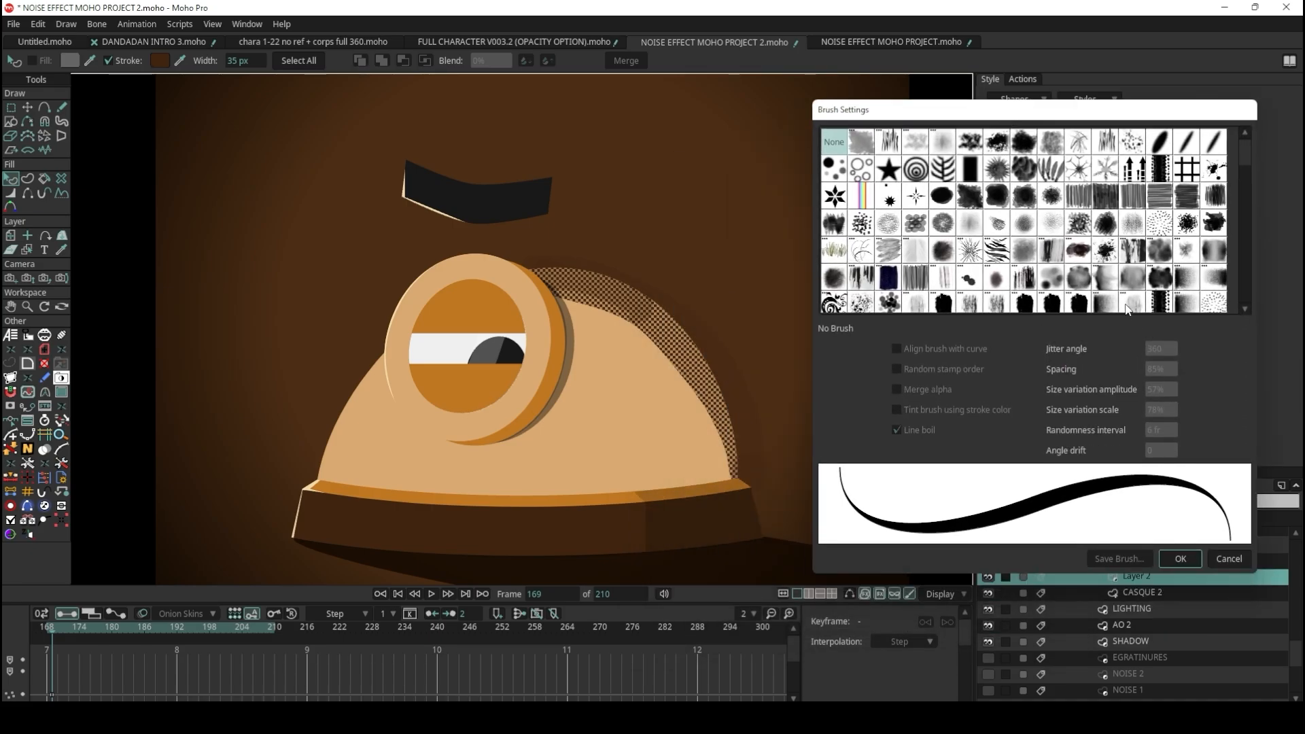
Try NEW NOISY BRUSH, CK Ink Soft Smash and CK Low Pressure invert on the stroke, and choose Brush566 instead
{"action": "scroll", "coordinate": [1107, 278], "scroll_direction": "down", "scroll_amount": 1}
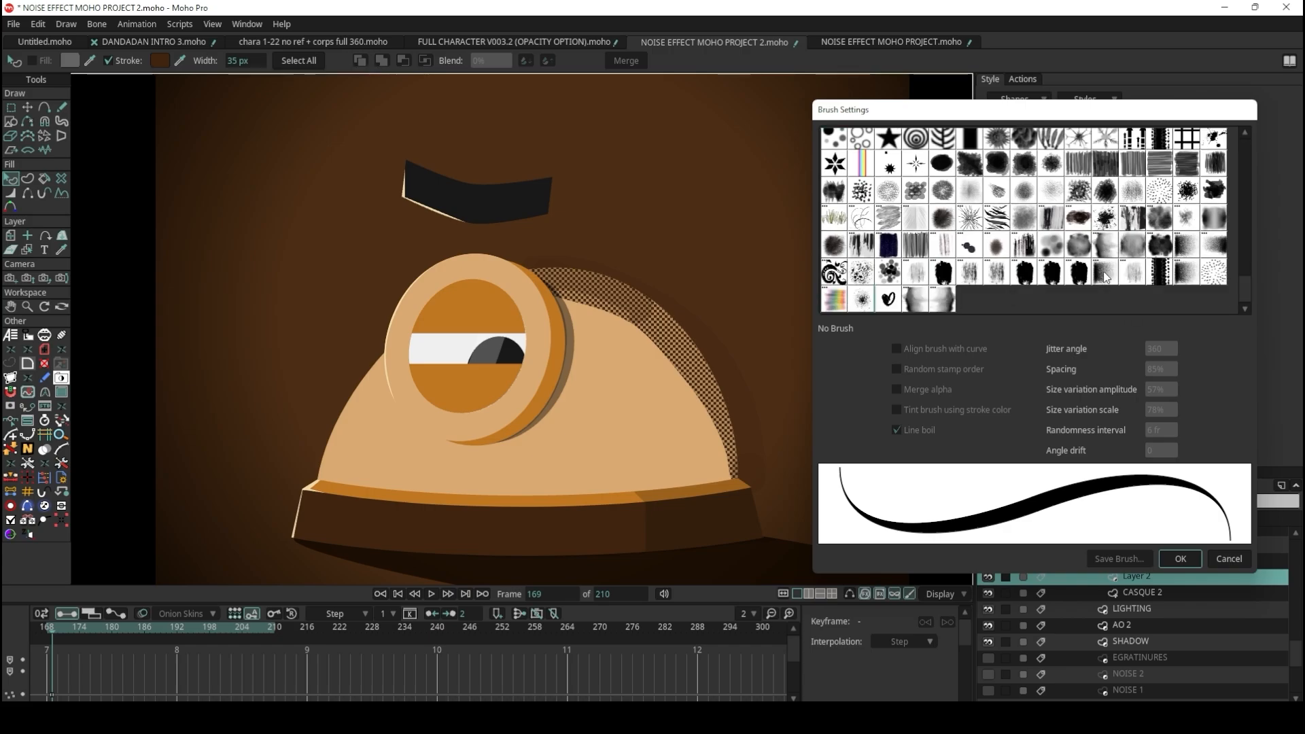
{"action": "left_click", "coordinate": [1105, 274]}
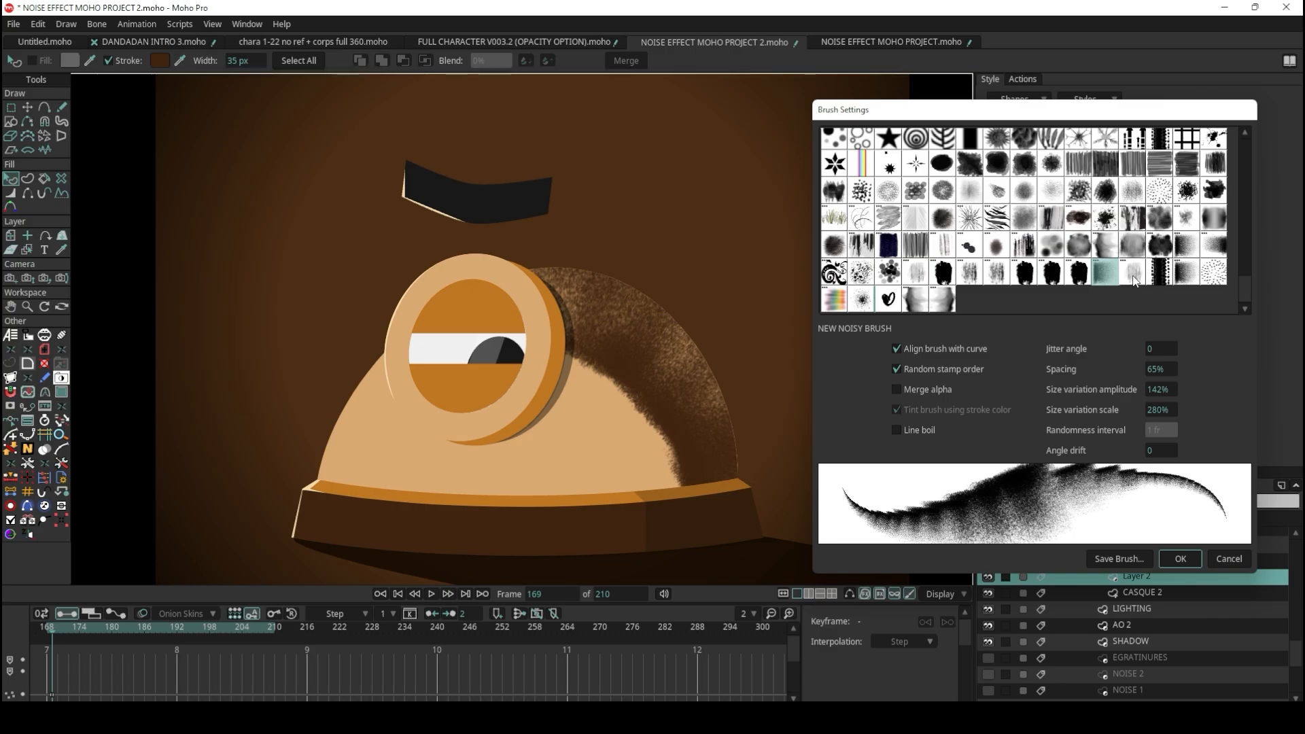
{"action": "scroll", "coordinate": [1094, 282], "scroll_direction": "up", "scroll_amount": 1}
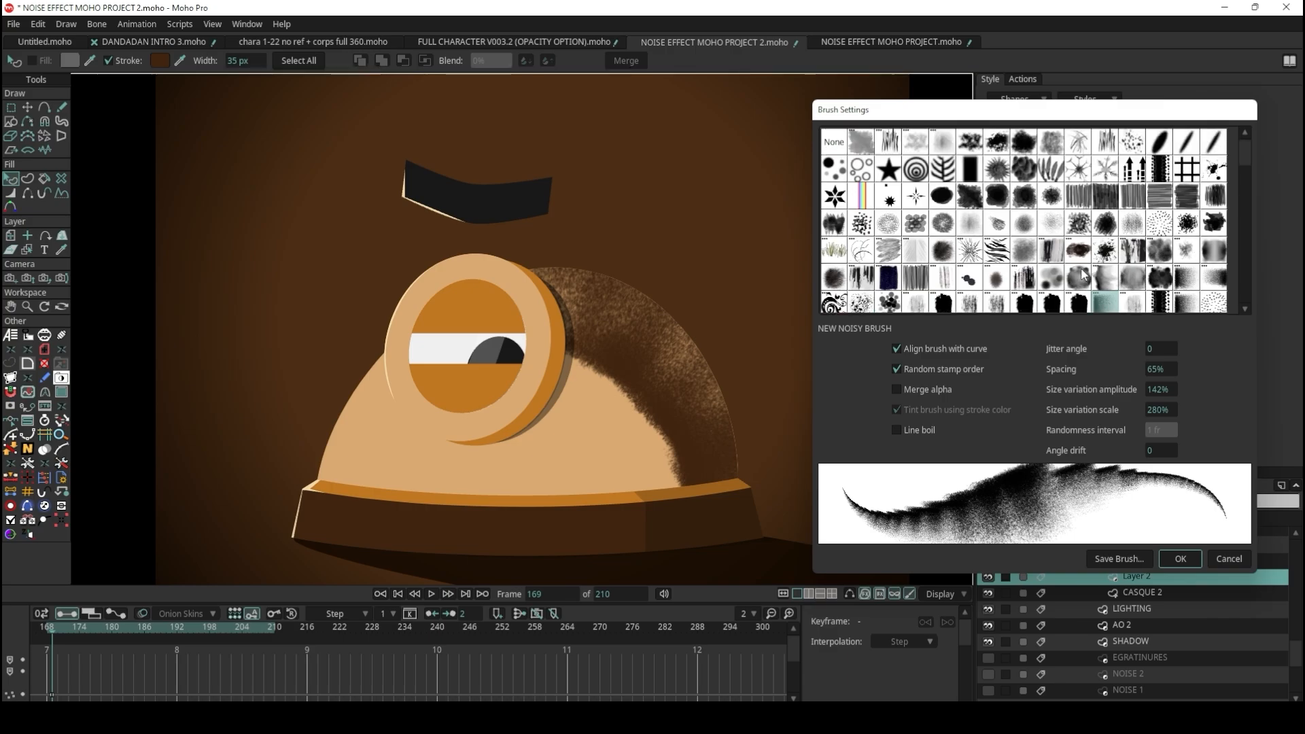
{"action": "left_click", "coordinate": [1021, 255]}
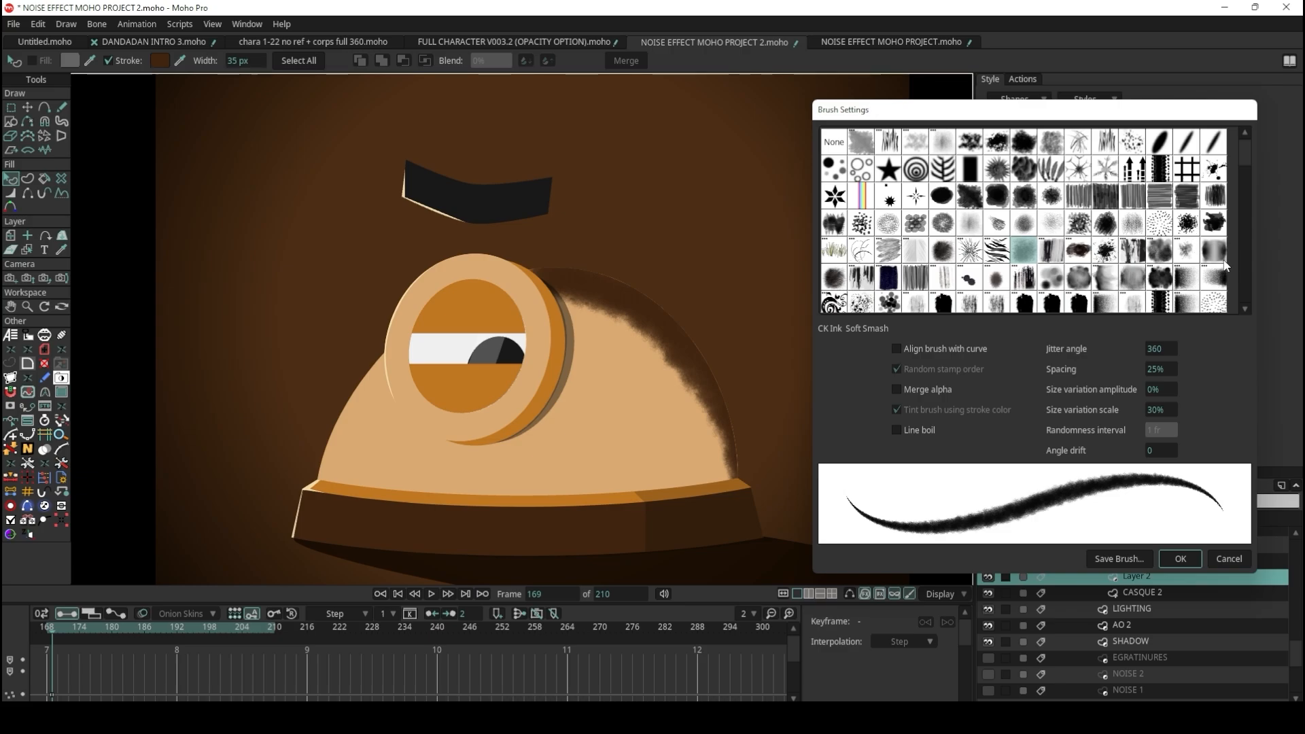
{"action": "left_click", "coordinate": [1188, 276]}
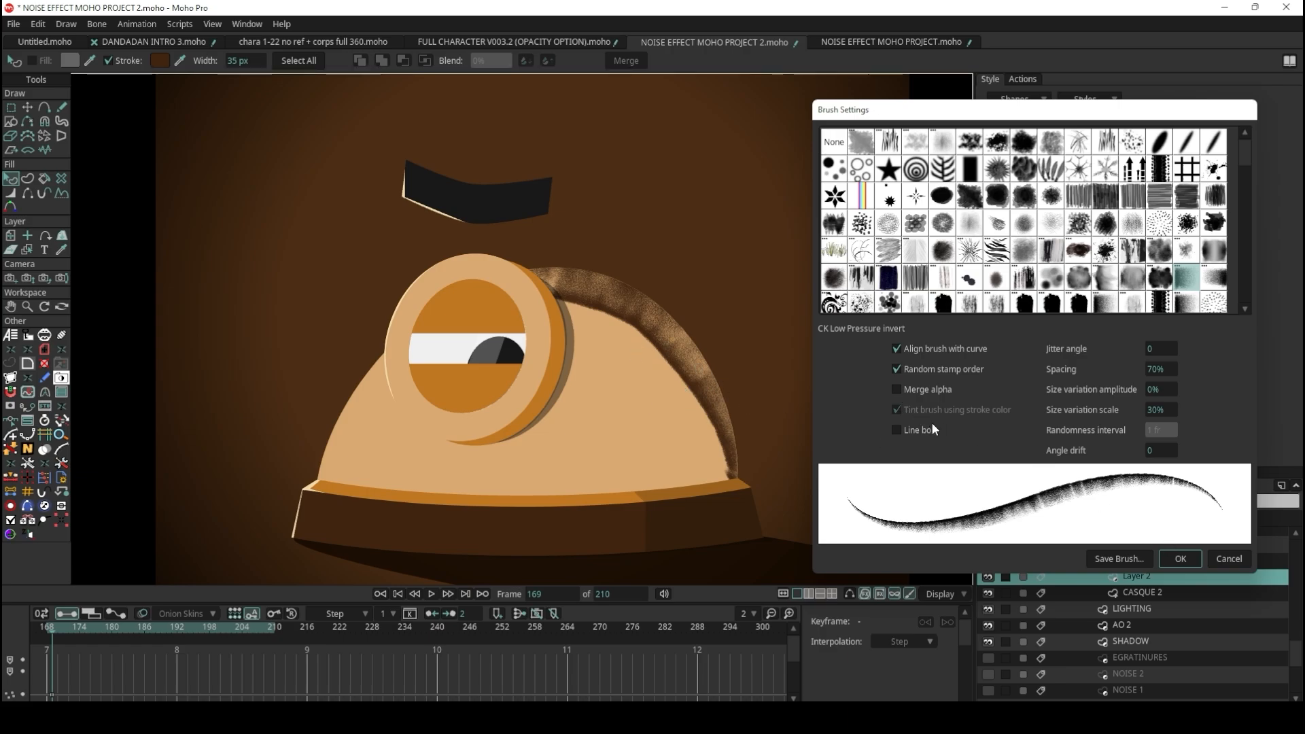
{"action": "left_click", "coordinate": [1024, 224]}
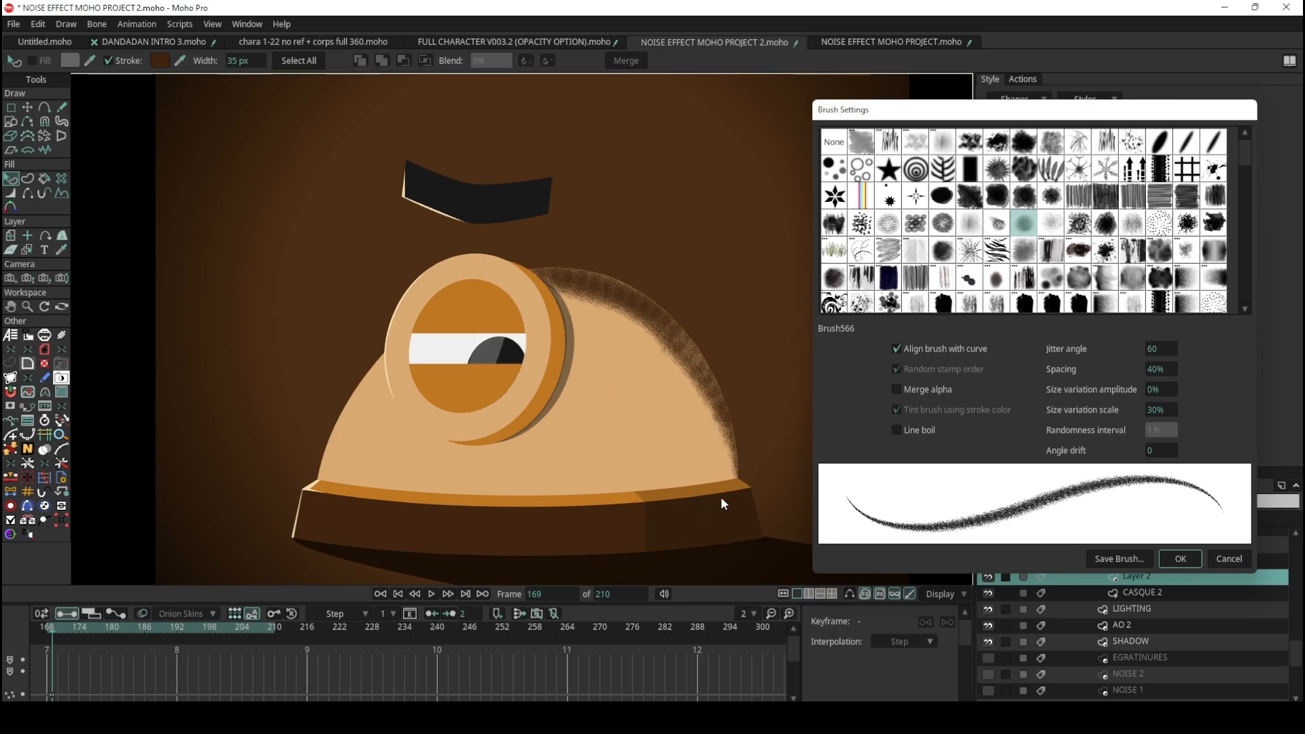
{"action": "mouse_move", "coordinate": [1071, 118]}
{"action": "left_mouse_down"}
{"action": "mouse_move", "coordinate": [1007, 97]}
{"action": "mouse_move", "coordinate": [1004, 118]}
{"action": "left_mouse_up"}
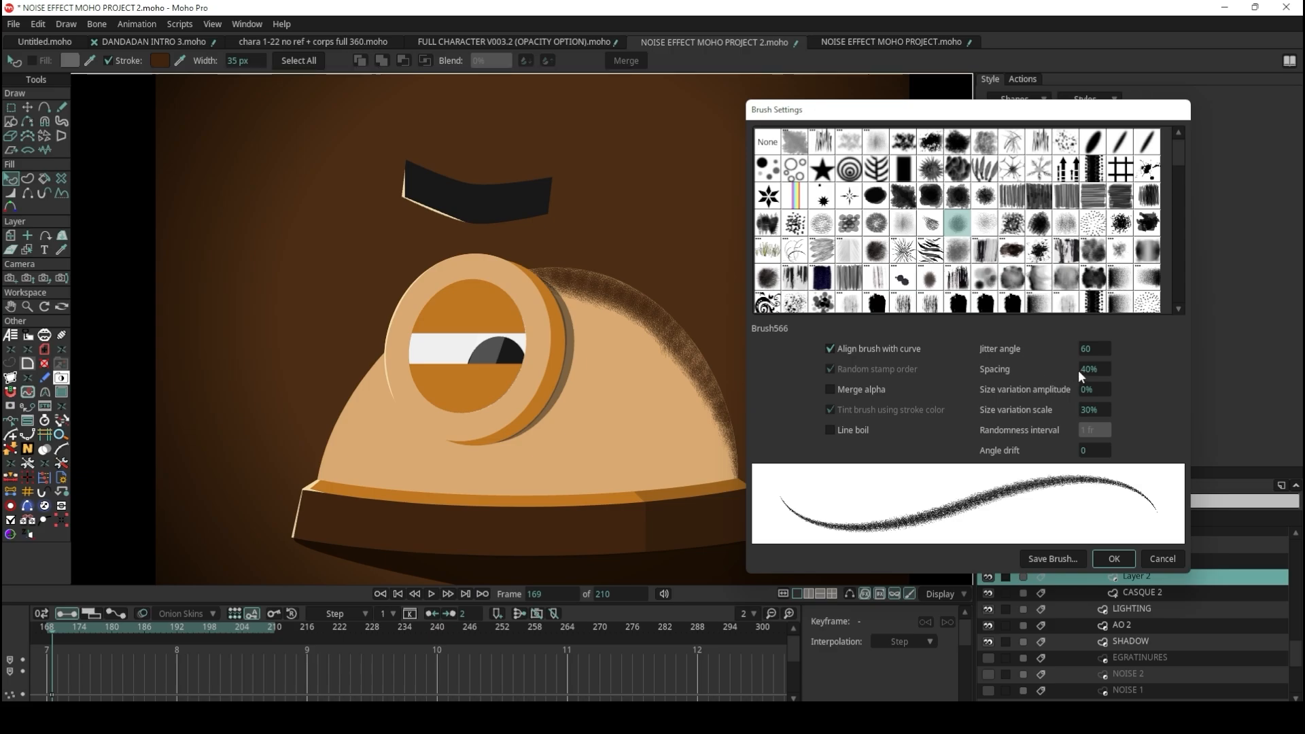
Set the stroke brush's spacing to 56%, jitter angle to 100, size variation amplitude to 19% and size variation scale to 108%
{"action": "mouse_move", "coordinate": [1089, 369]}
{"action": "left_mouse_down"}
{"action": "mouse_move", "coordinate": [1209, 367]}
{"action": "mouse_move", "coordinate": [1132, 367]}
{"action": "mouse_move", "coordinate": [1261, 351]}
{"action": "mouse_move", "coordinate": [1222, 348]}
{"action": "left_mouse_up"}
{"action": "mouse_move", "coordinate": [1086, 349]}
{"action": "left_mouse_down"}
{"action": "mouse_move", "coordinate": [1151, 348]}
{"action": "mouse_move", "coordinate": [1128, 349]}
{"action": "mouse_move", "coordinate": [1153, 334]}
{"action": "left_mouse_up"}
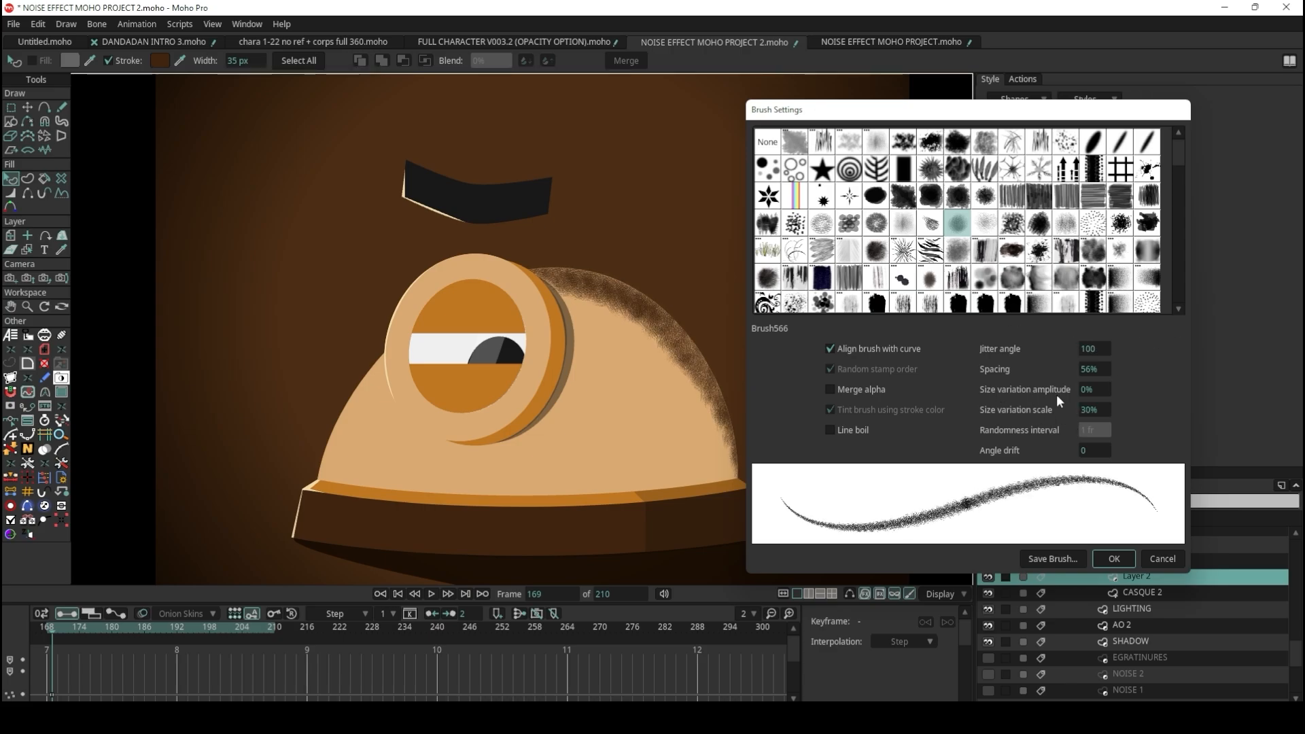
{"action": "mouse_move", "coordinate": [1102, 390]}
{"action": "left_mouse_down"}
{"action": "mouse_move", "coordinate": [985, 395]}
{"action": "mouse_move", "coordinate": [1166, 402]}
{"action": "mouse_move", "coordinate": [1101, 400]}
{"action": "left_mouse_up"}
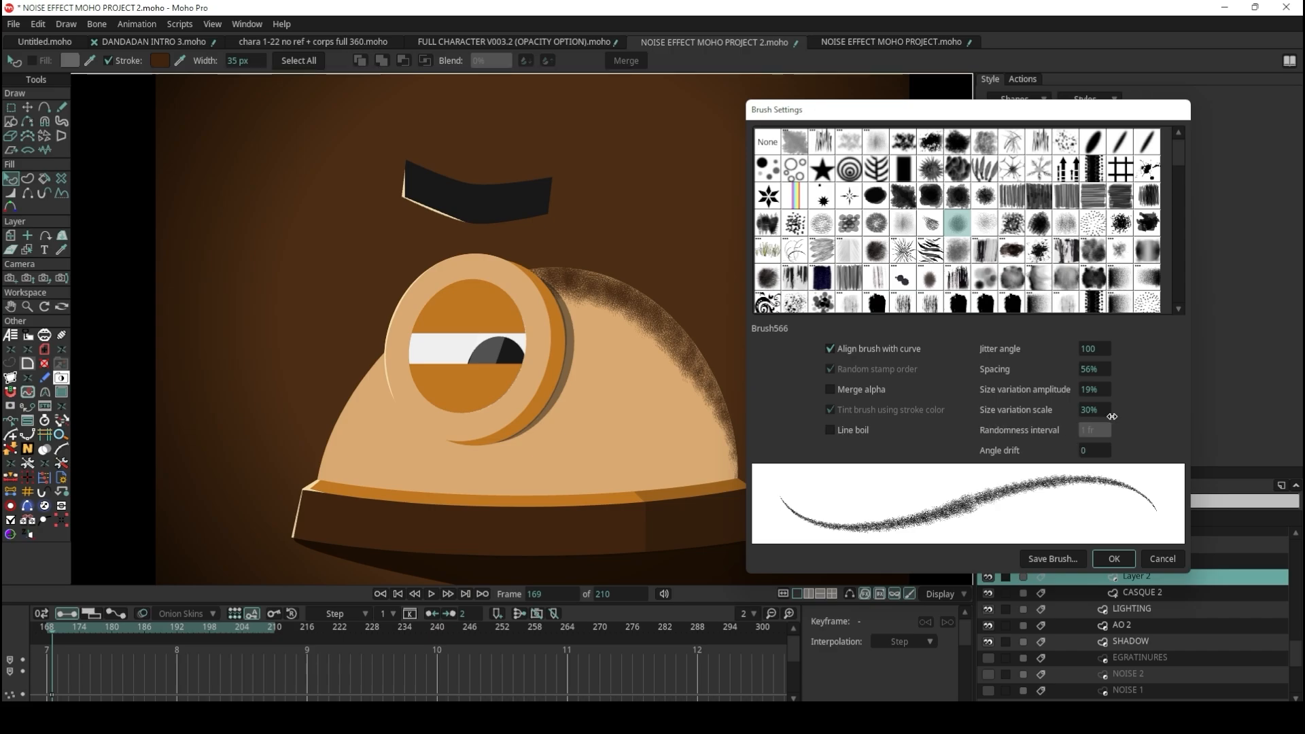
{"action": "mouse_move", "coordinate": [1094, 410]}
{"action": "left_mouse_down"}
{"action": "mouse_move", "coordinate": [1161, 420]}
{"action": "mouse_move", "coordinate": [1294, 409]}
{"action": "left_mouse_up"}
{"action": "mouse_move", "coordinate": [1091, 410]}
{"action": "left_mouse_down"}
{"action": "mouse_move", "coordinate": [1187, 410]}
{"action": "mouse_move", "coordinate": [1169, 413]}
{"action": "left_mouse_up"}
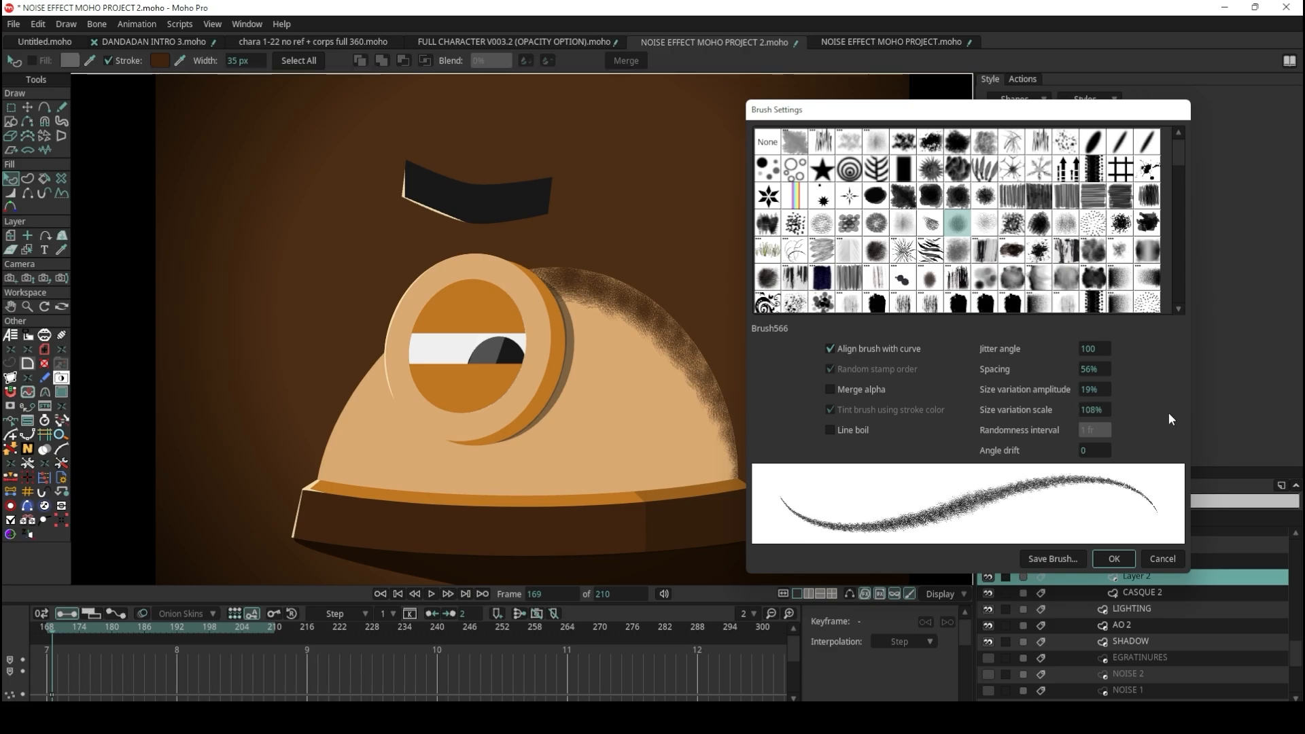
Enable line boil with a 6 fr randomness interval, set the size variation amplitude to 56%, and apply the brush settings
{"action": "left_click", "coordinate": [831, 430]}
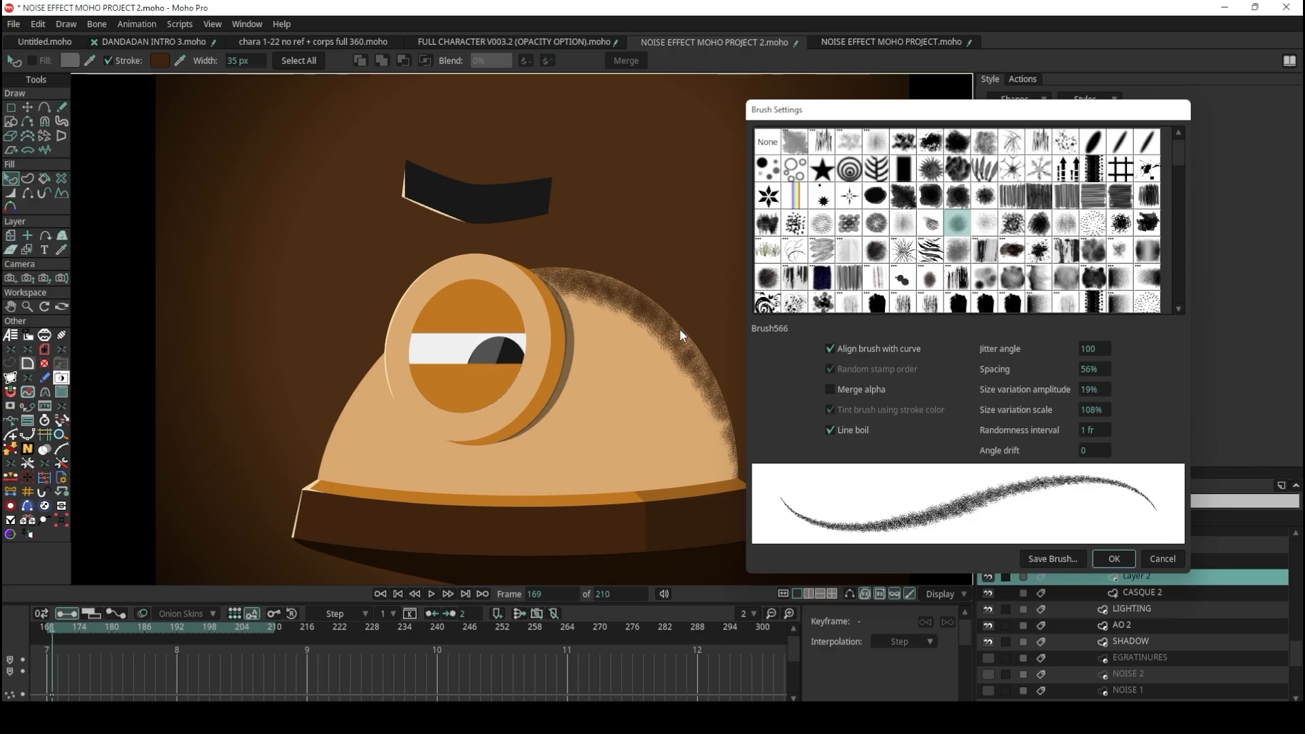
{"action": "left_click_drag", "start_coordinate": [1092, 430], "coordinate": [1123, 434]}
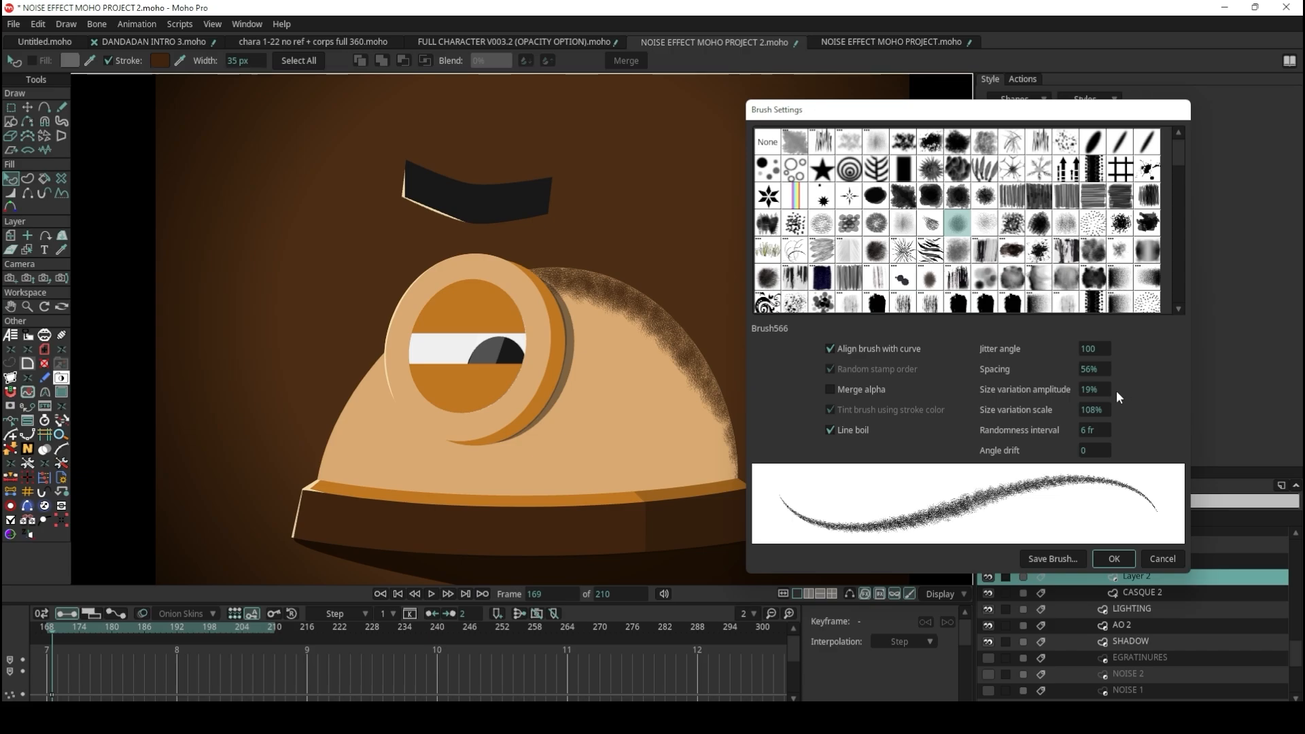
{"action": "left_click_drag", "start_coordinate": [1083, 393], "coordinate": [1289, 384]}
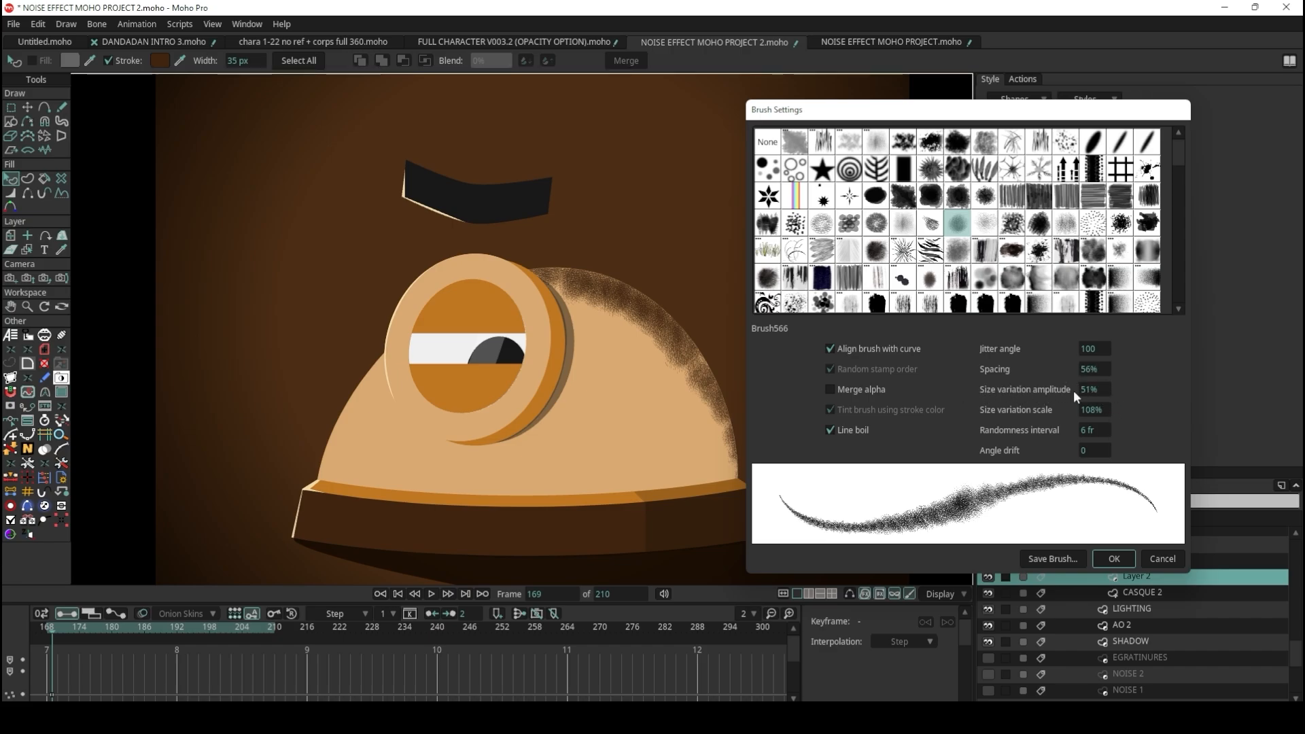
{"action": "left_click_drag", "start_coordinate": [1088, 389], "coordinate": [1144, 397]}
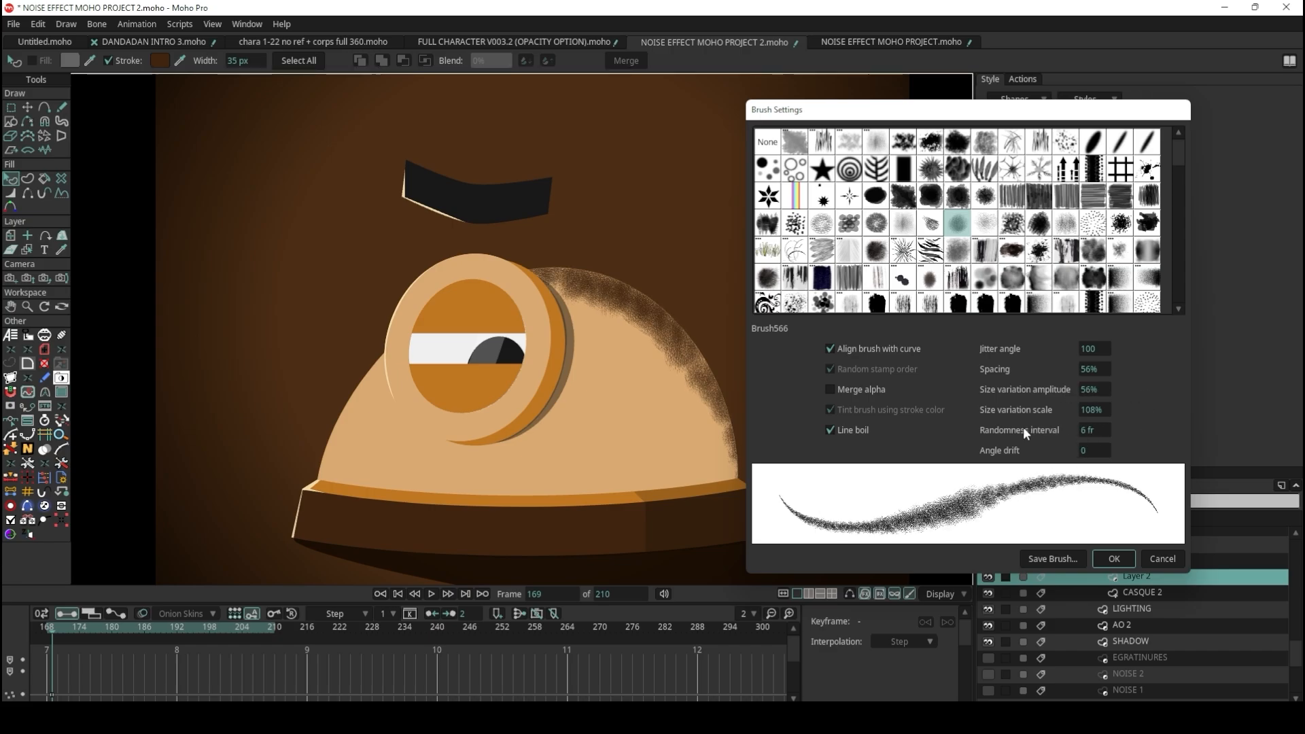
{"action": "left_click", "coordinate": [1114, 559]}
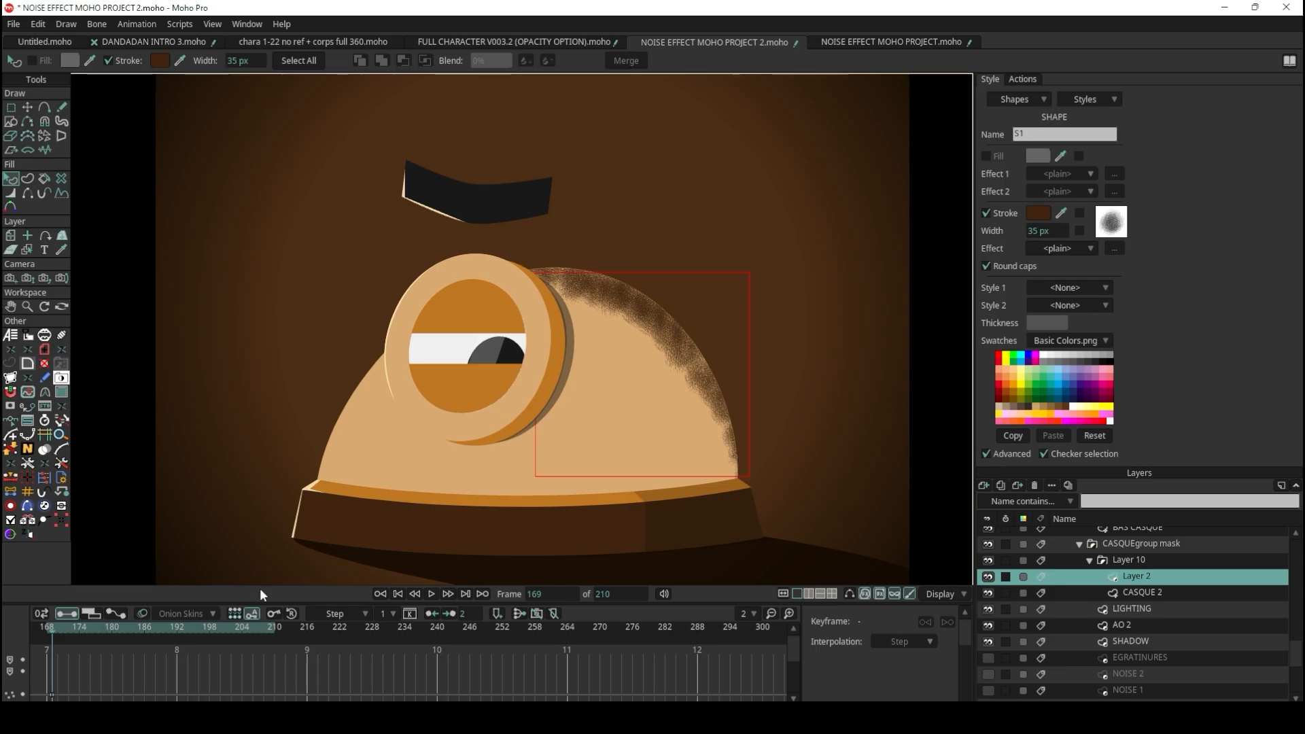
Play the animation to check the boiling helmet stroke, and reopen its brush settings
{"action": "left_click", "coordinate": [433, 595]}
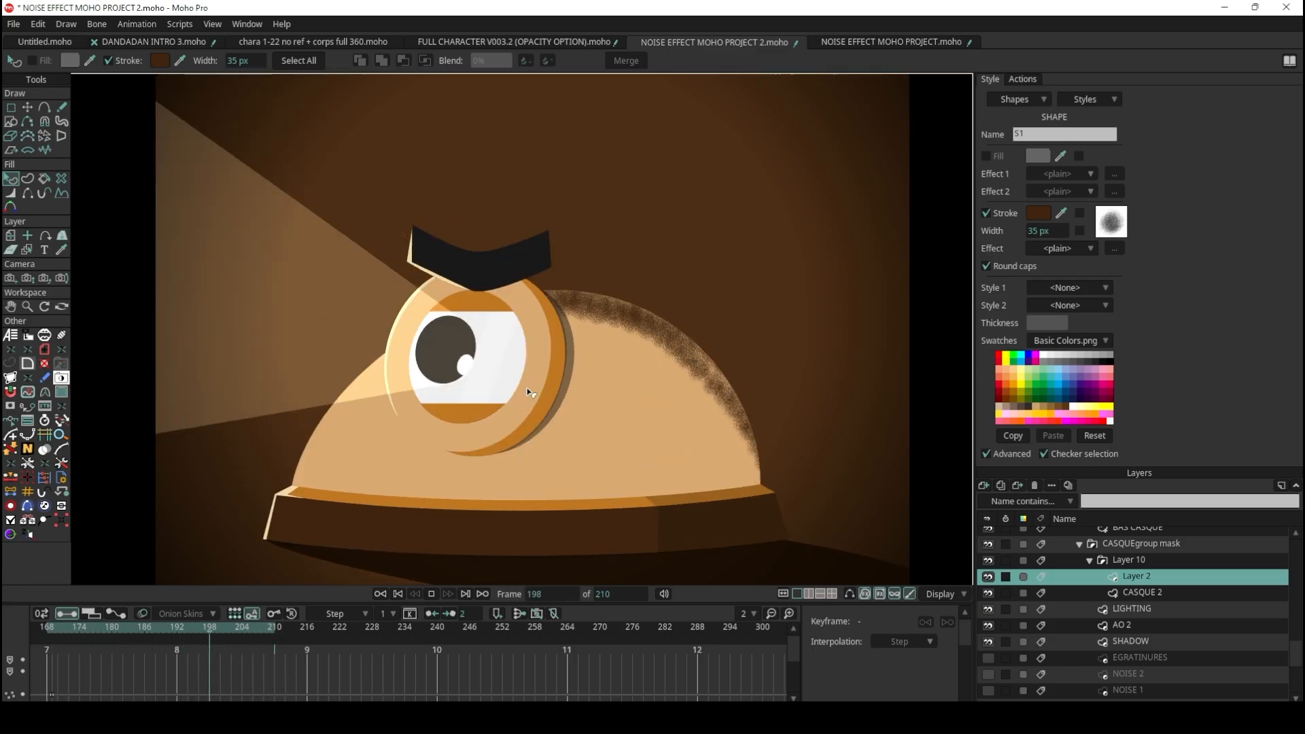
{"action": "left_click", "coordinate": [432, 595]}
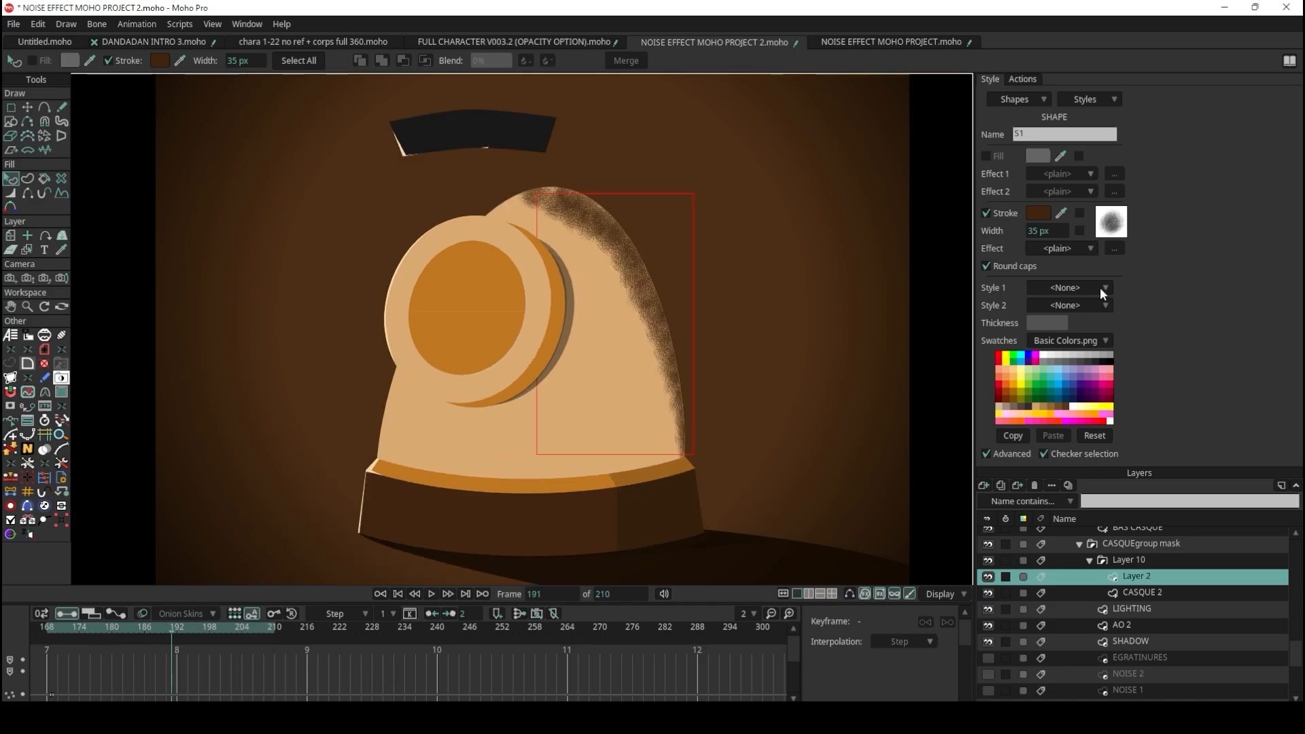
{"action": "left_click", "coordinate": [1110, 225]}
{"action": "left_click", "coordinate": [1163, 558]}
{"action": "left_click", "coordinate": [1112, 224]}
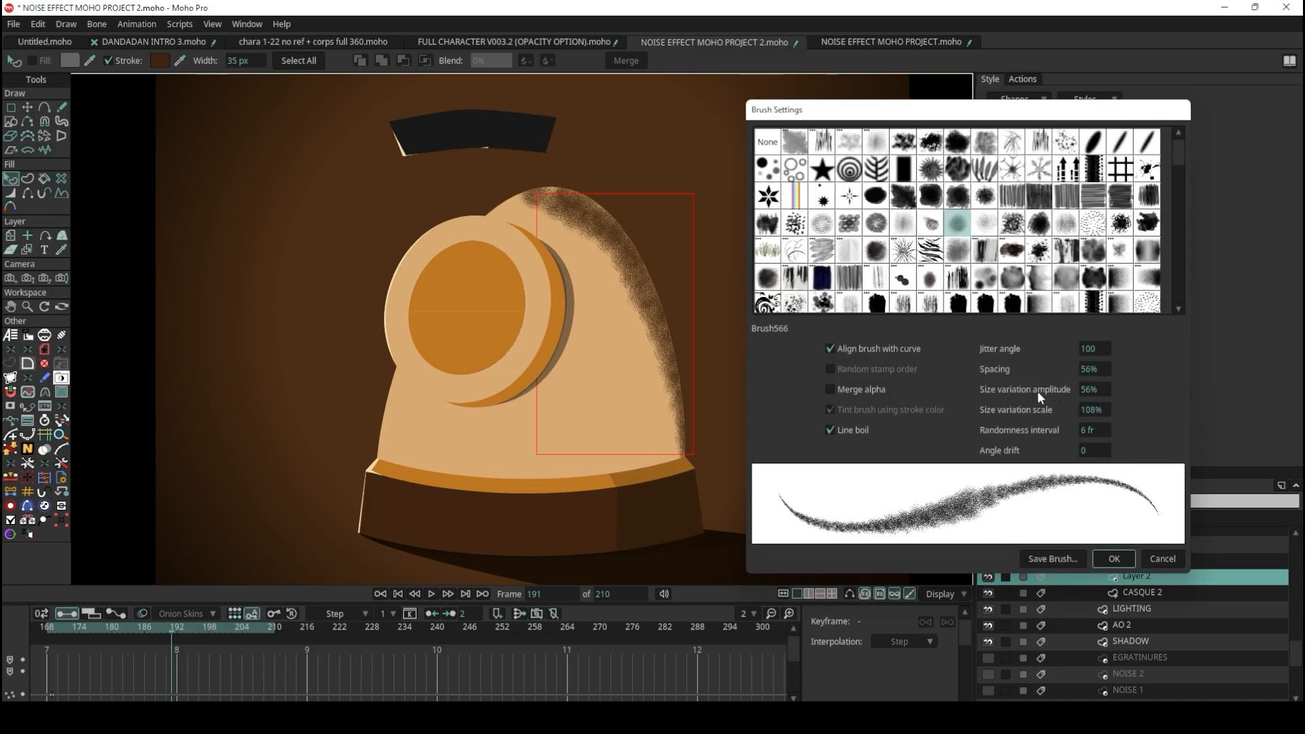
Set the brush's size variation amplitude to 134%, jitter angle to 150, spacing to 57% and randomness interval to 20 fr
{"action": "mouse_move", "coordinate": [1020, 118]}
{"action": "left_mouse_down"}
{"action": "mouse_move", "coordinate": [1073, 439]}
{"action": "mouse_move", "coordinate": [938, 263]}
{"action": "left_mouse_up"}
{"action": "left_click_drag", "start_coordinate": [1013, 576], "coordinate": [1205, 575]}
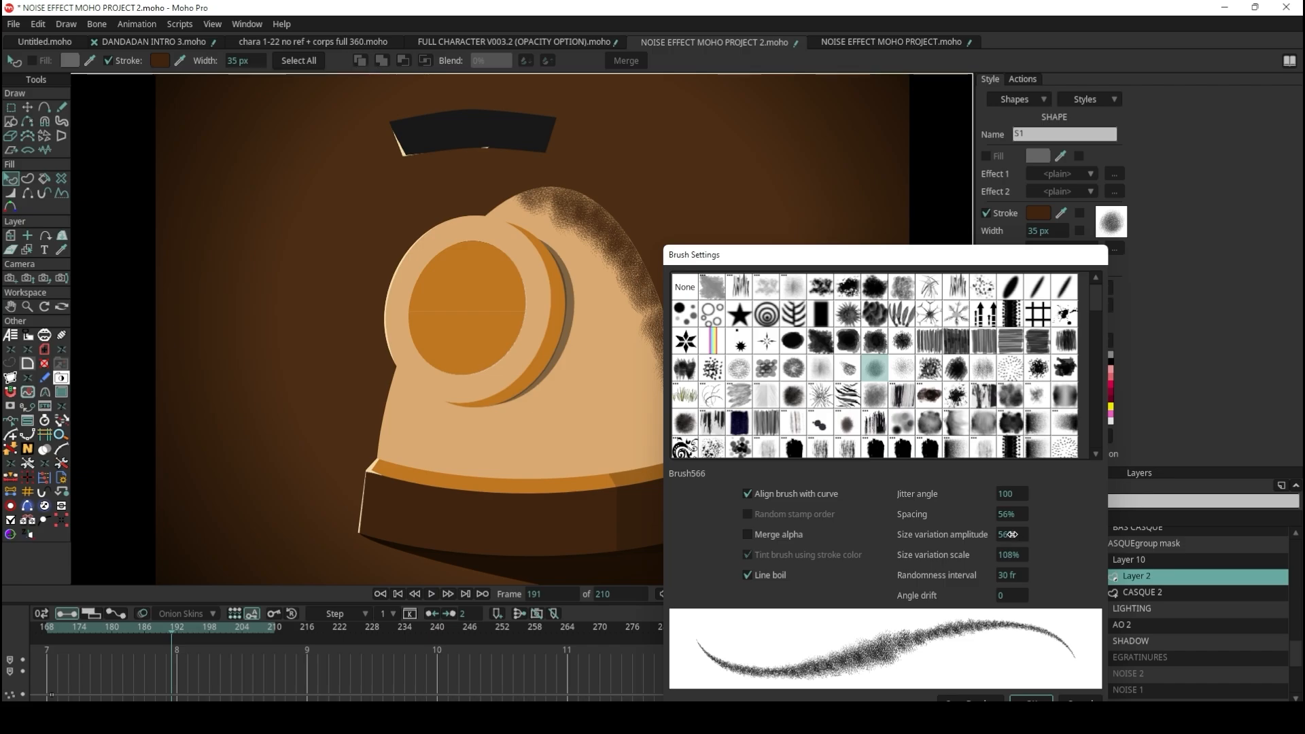
{"action": "mouse_move", "coordinate": [1011, 534]}
{"action": "left_mouse_down"}
{"action": "mouse_move", "coordinate": [1050, 534]}
{"action": "mouse_move", "coordinate": [1047, 511]}
{"action": "mouse_move", "coordinate": [1068, 505]}
{"action": "mouse_move", "coordinate": [1037, 494]}
{"action": "mouse_move", "coordinate": [1085, 496]}
{"action": "left_mouse_up"}
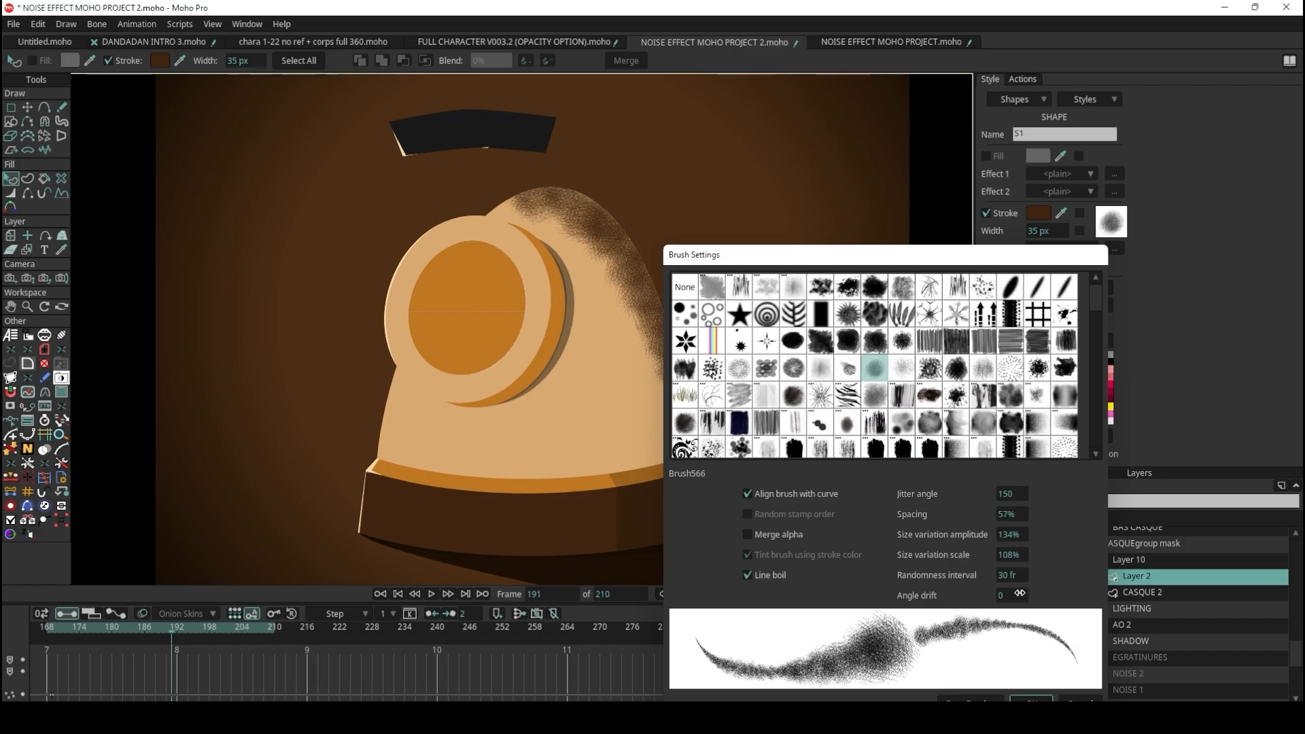
{"action": "left_click_drag", "start_coordinate": [1013, 575], "coordinate": [956, 580]}
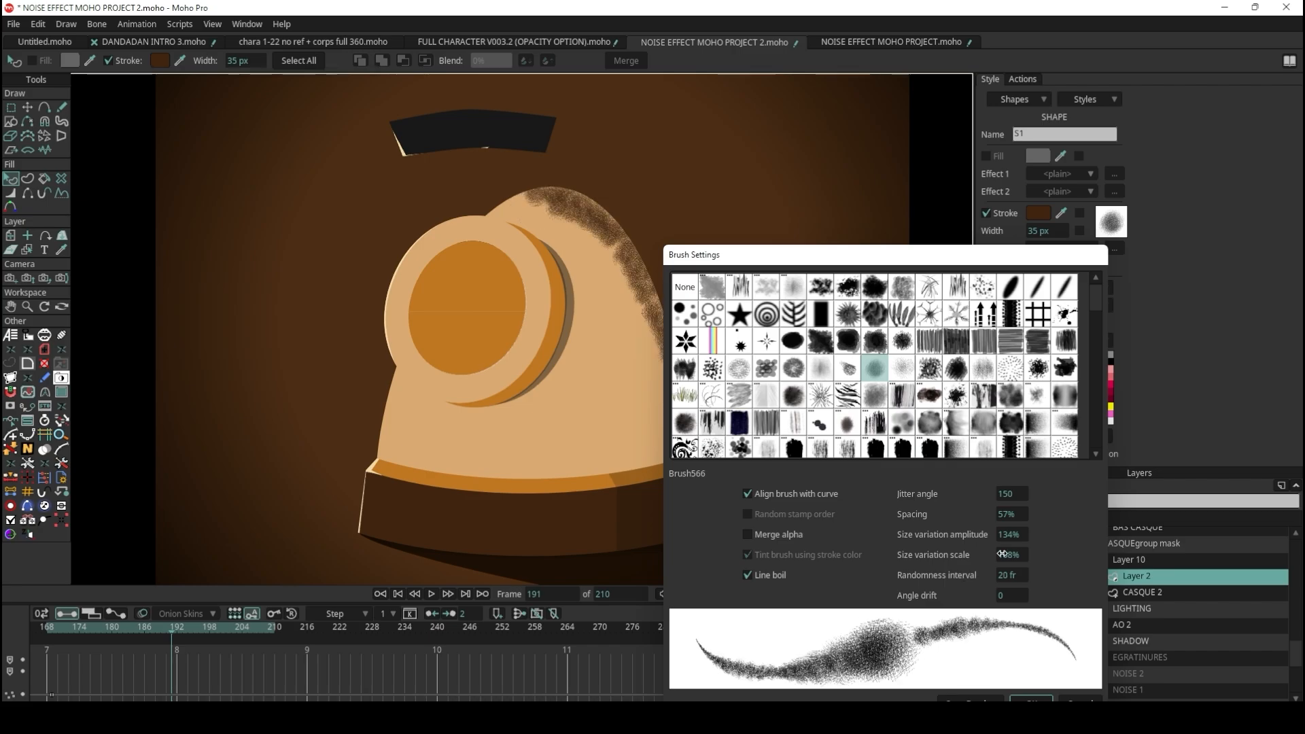
{"action": "left_click", "coordinate": [1032, 701]}
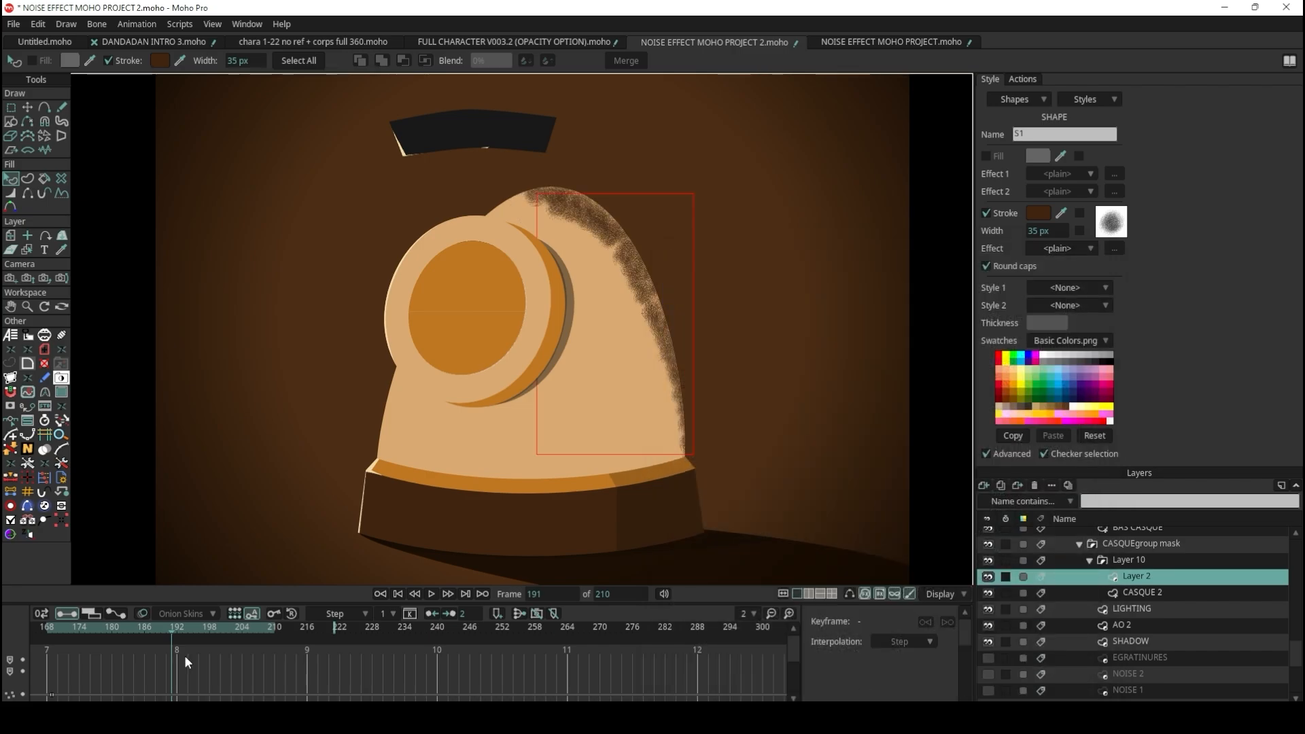
Play the animation to check the slower line boil, and review the stroke's brush settings
{"action": "left_click", "coordinate": [432, 596]}
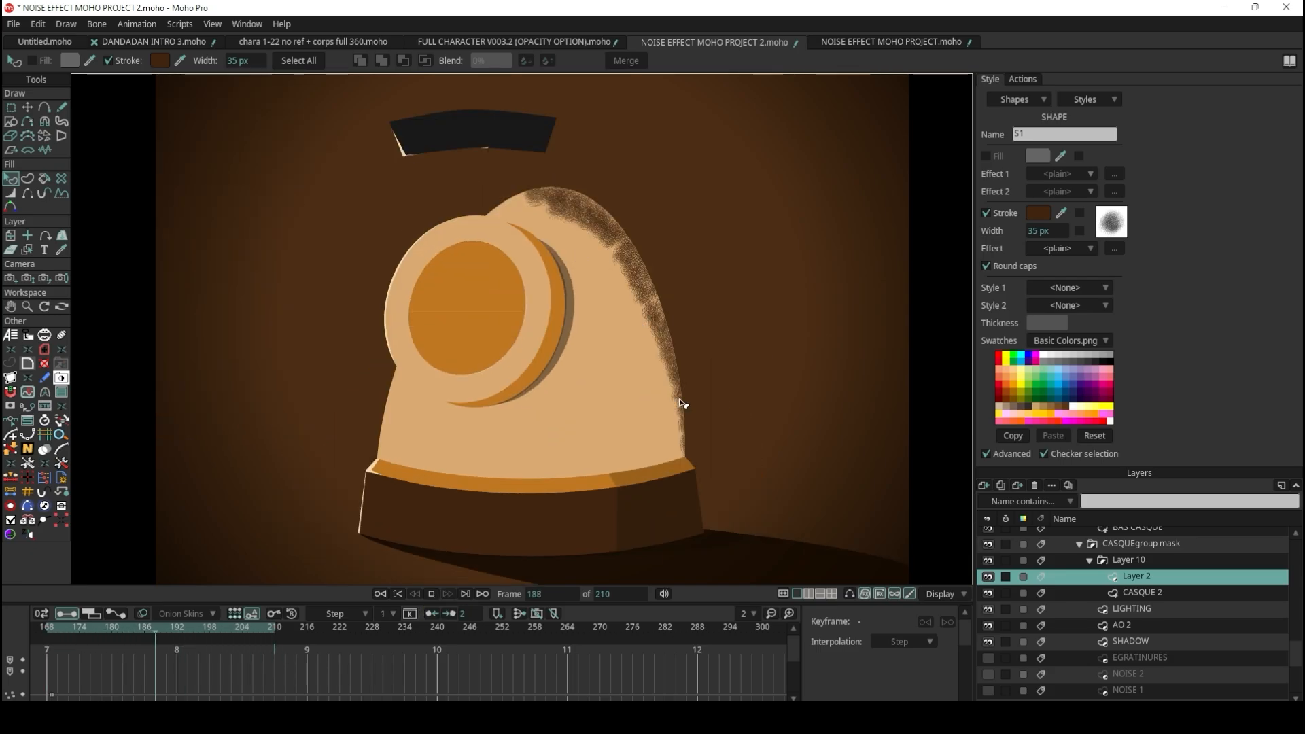
{"action": "left_click", "coordinate": [433, 593]}
{"action": "left_click", "coordinate": [1113, 222]}
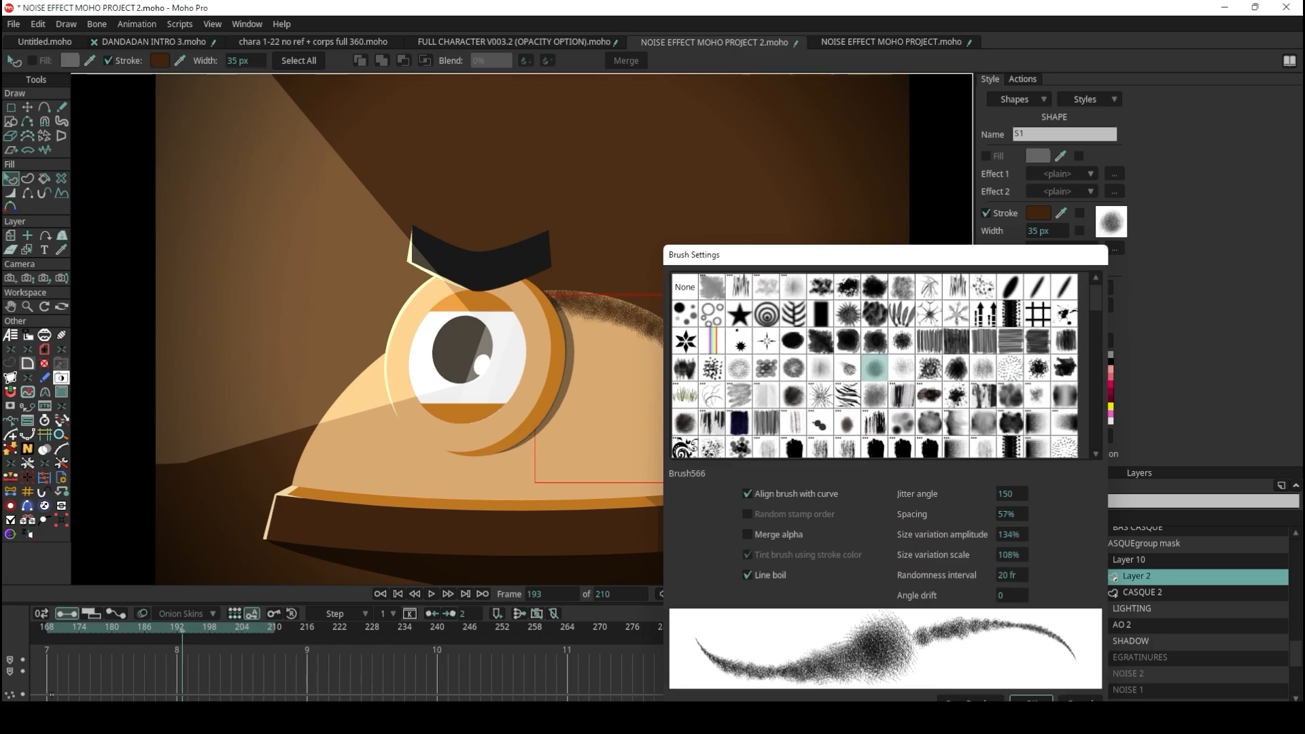
{"action": "key", "text": "Return"}
Lower the stroke colour's alpha to 49.4% and play the animation to check the softer shading
{"action": "left_click", "coordinate": [1040, 213]}
{"action": "mouse_move", "coordinate": [386, 294]}
{"action": "left_mouse_down"}
{"action": "mouse_move", "coordinate": [392, 361]}
{"action": "mouse_move", "coordinate": [400, 336]}
{"action": "left_mouse_up"}
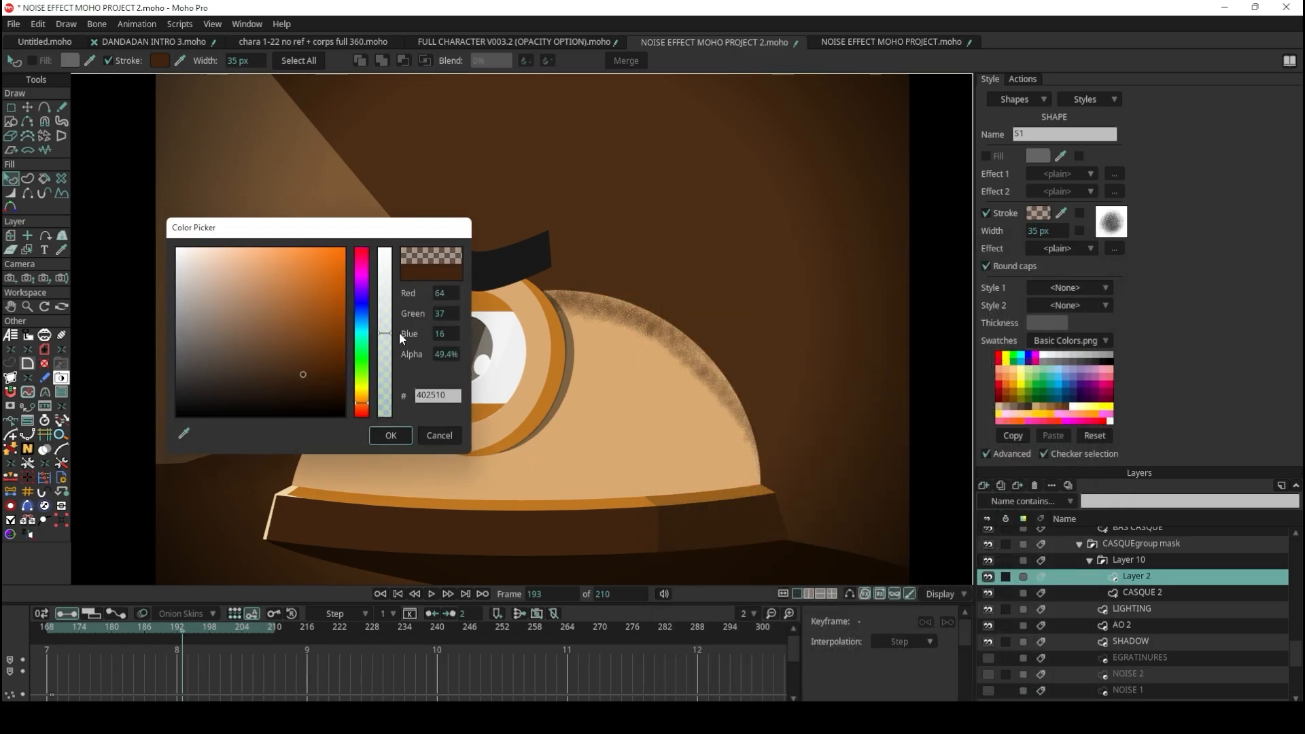
{"action": "left_click", "coordinate": [391, 436]}
{"action": "left_click", "coordinate": [431, 594]}
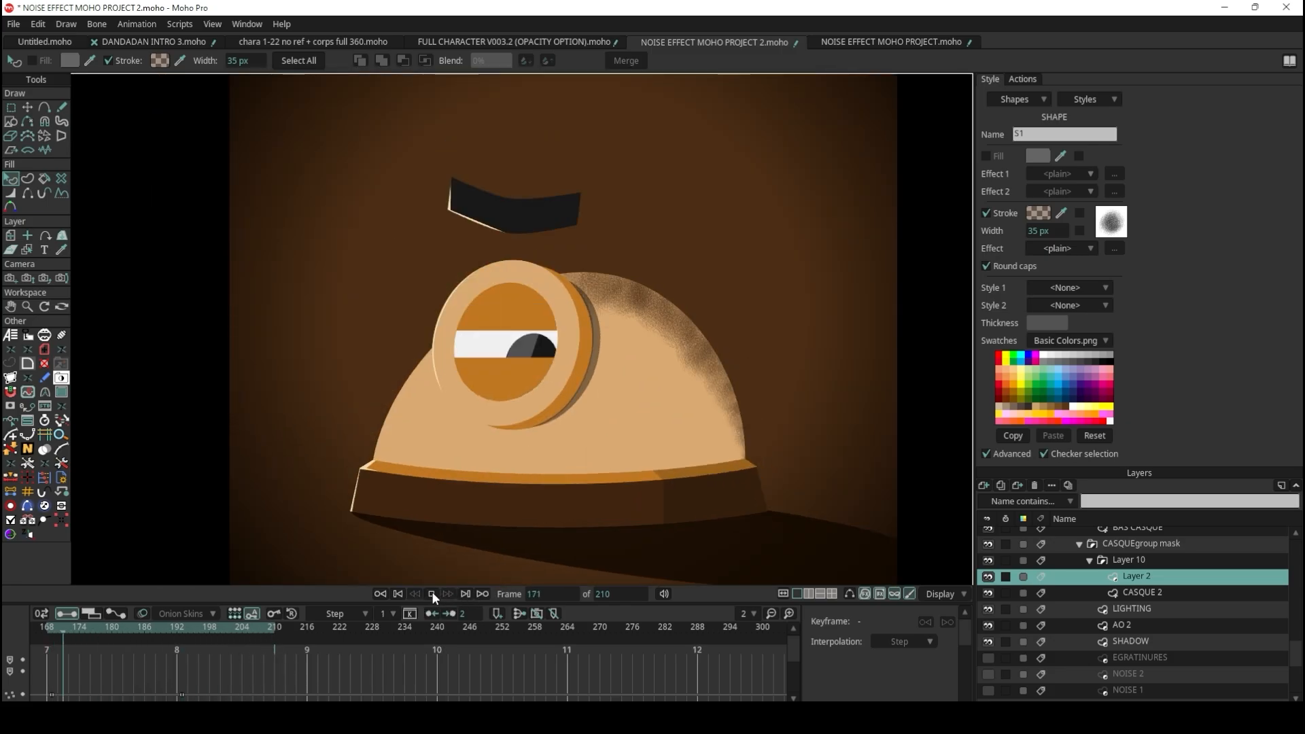
{"action": "left_click", "coordinate": [432, 594]}
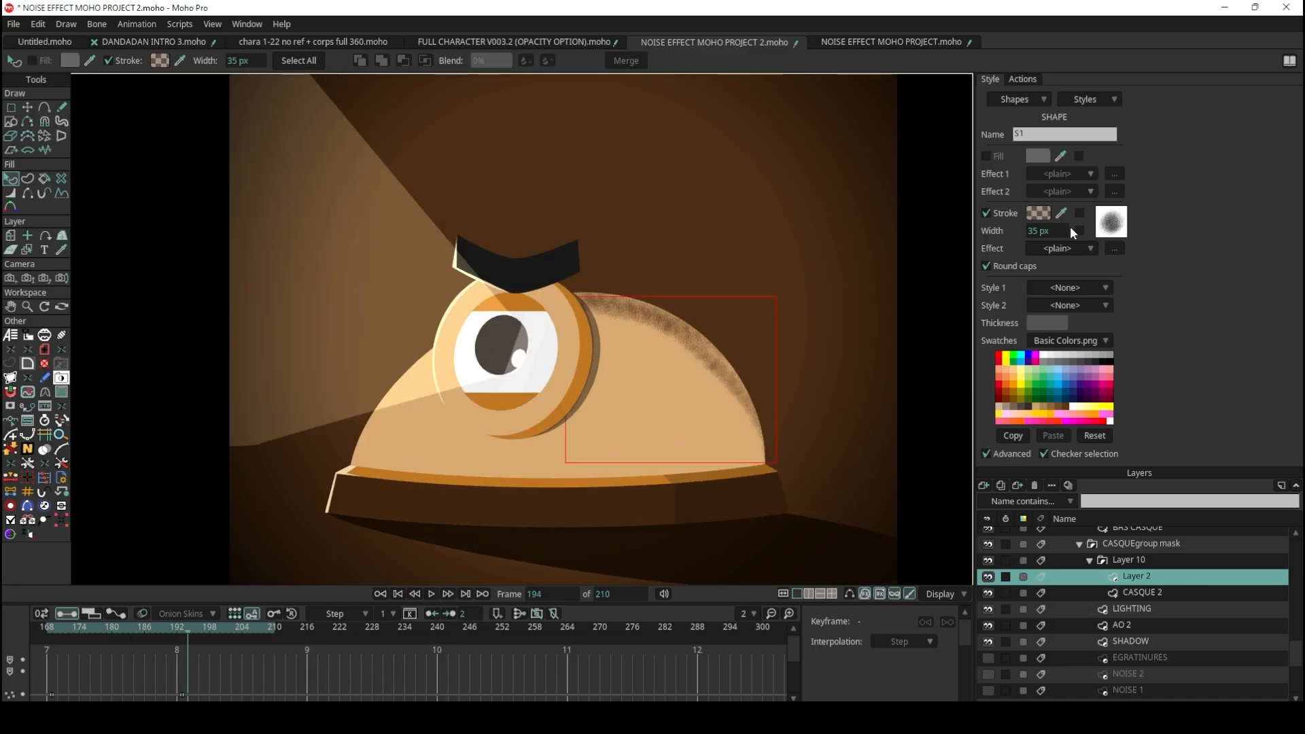
Set the stroke colour's alpha back to 100%
{"action": "left_click", "coordinate": [1039, 213]}
{"action": "left_click_drag", "start_coordinate": [398, 333], "coordinate": [385, 243]}
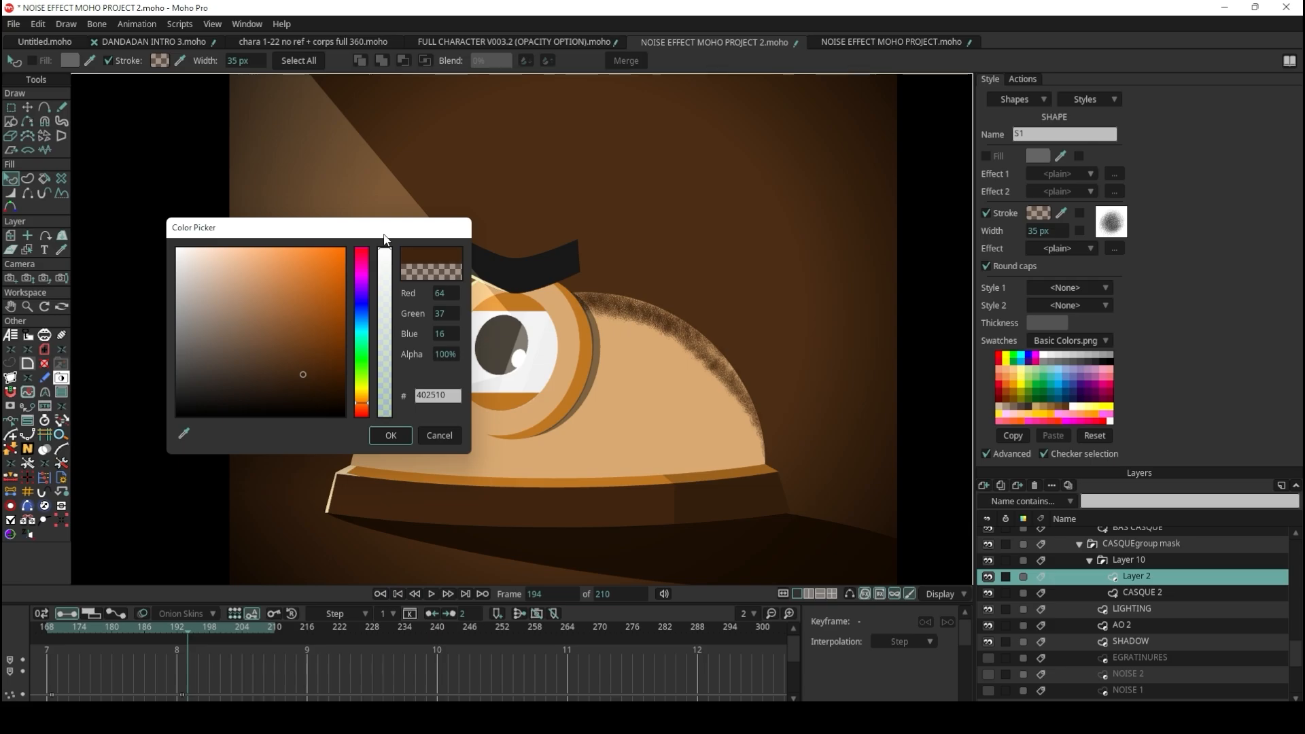
{"action": "left_click", "coordinate": [397, 434]}
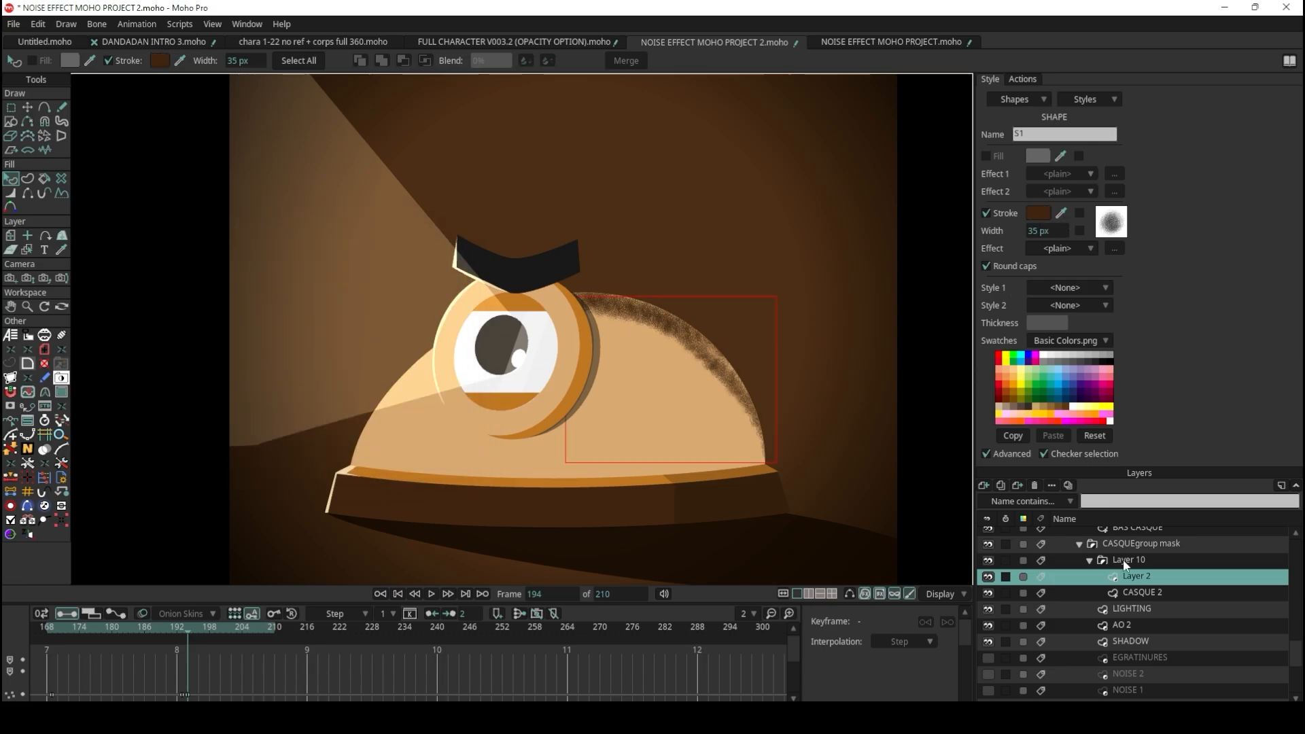
Set the opacity of Layer 2 to 53% in its layer settings
{"action": "double_click", "coordinate": [1166, 577]}
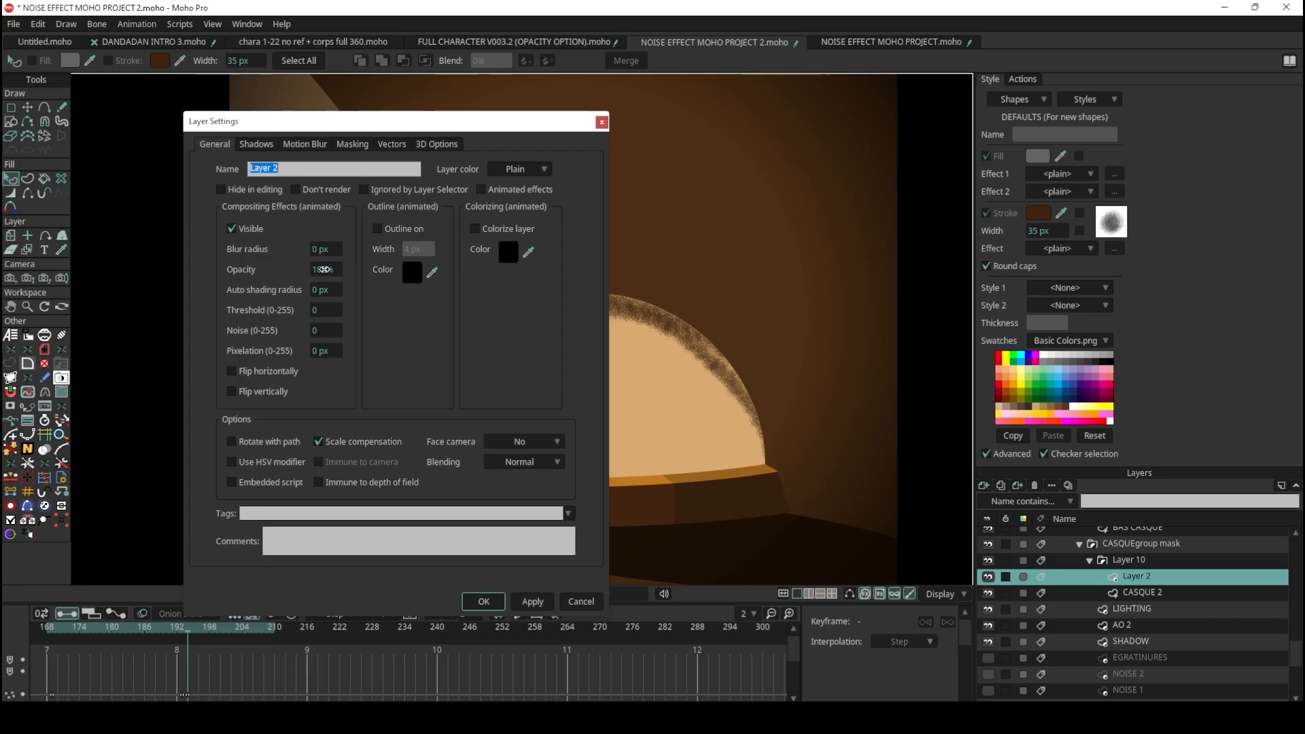
{"action": "left_click_drag", "start_coordinate": [331, 270], "coordinate": [37, 258]}
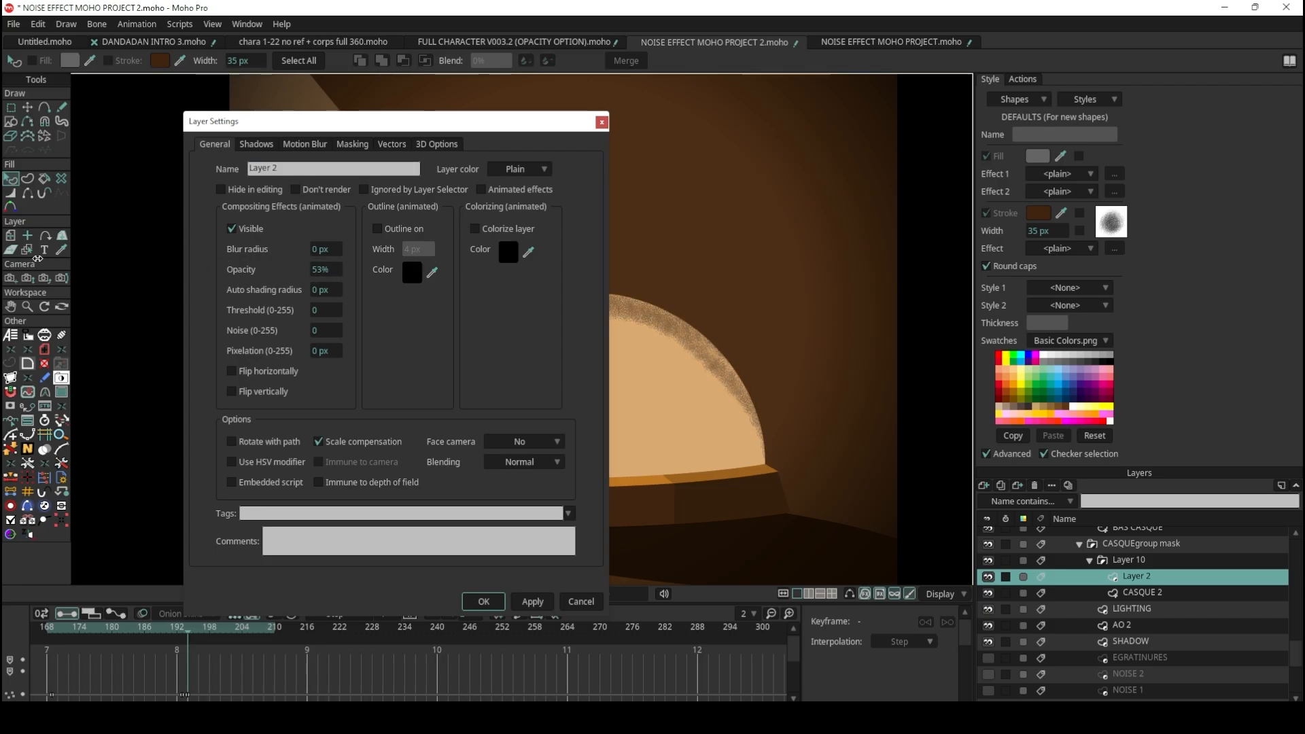
{"action": "left_click", "coordinate": [489, 601]}
{"action": "scroll", "coordinate": [691, 398], "scroll_direction": "down", "scroll_amount": 4}
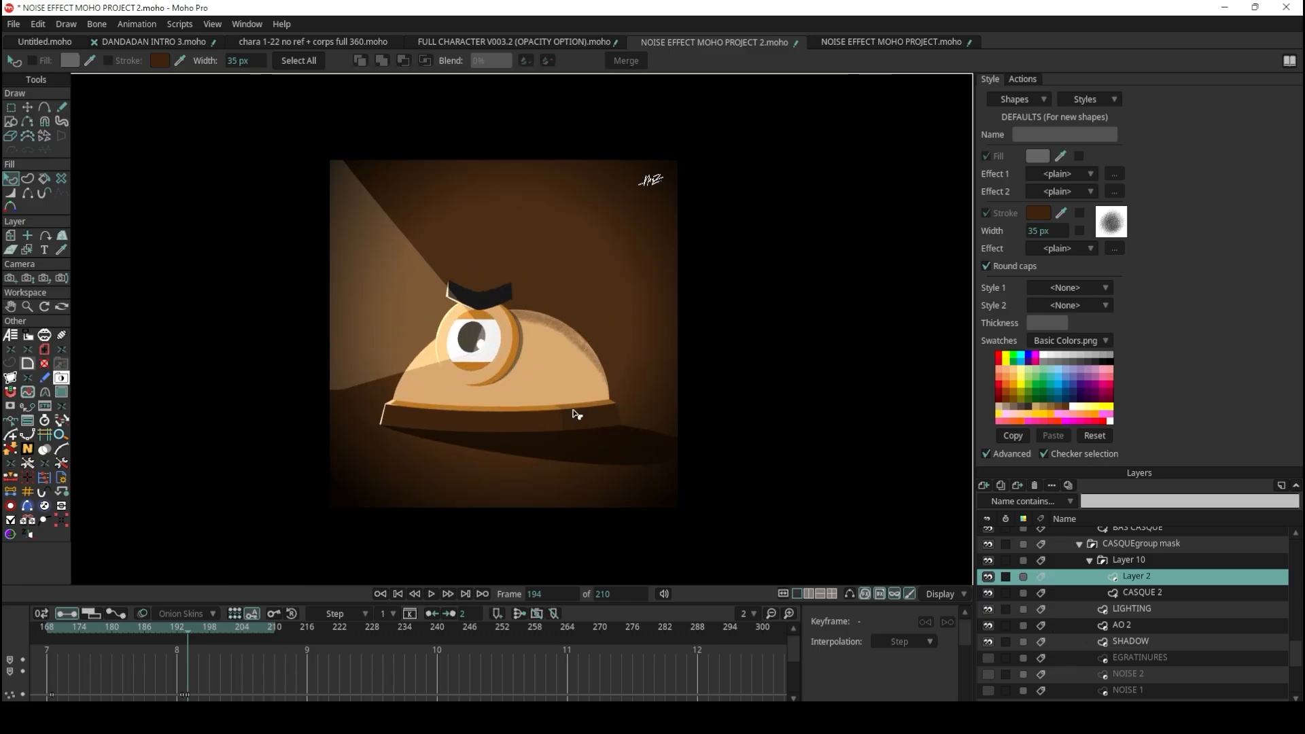
Play the animation to review the fully textured helmet
{"action": "scroll", "coordinate": [495, 302], "scroll_direction": "up", "scroll_amount": 3}
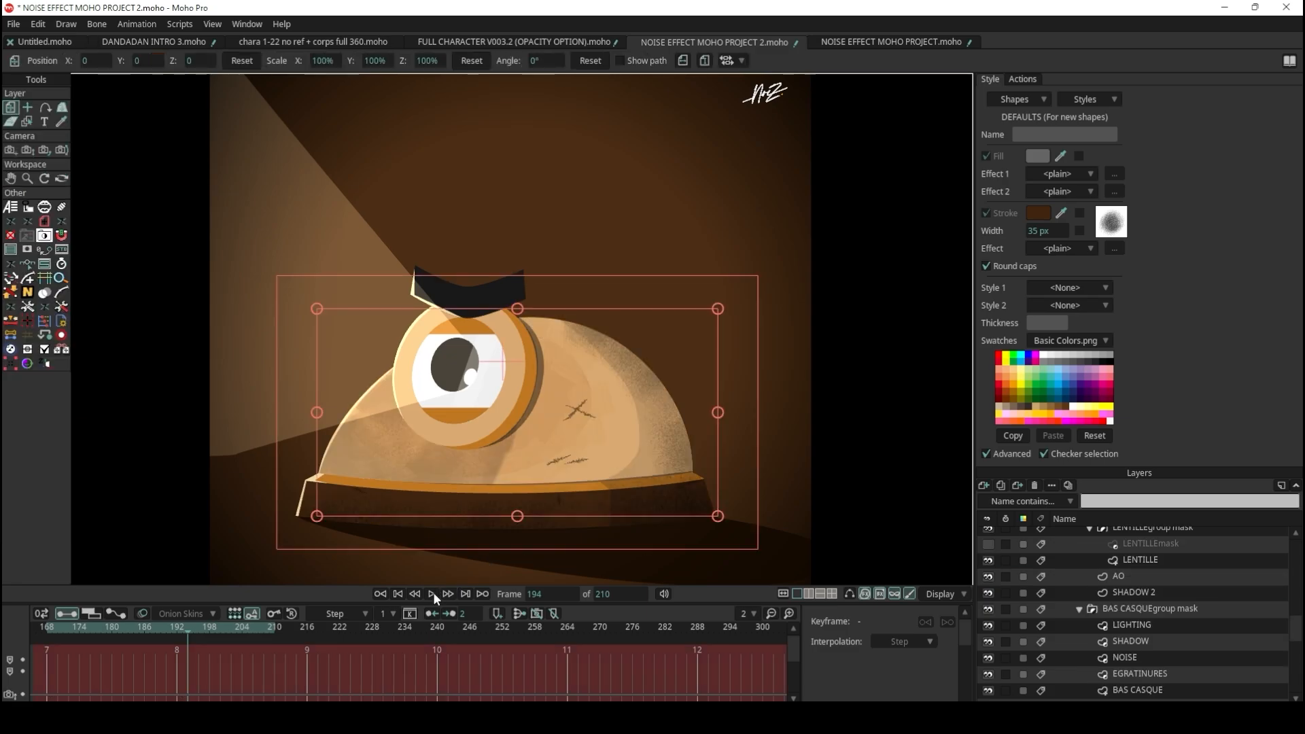
{"action": "left_click", "coordinate": [432, 596]}
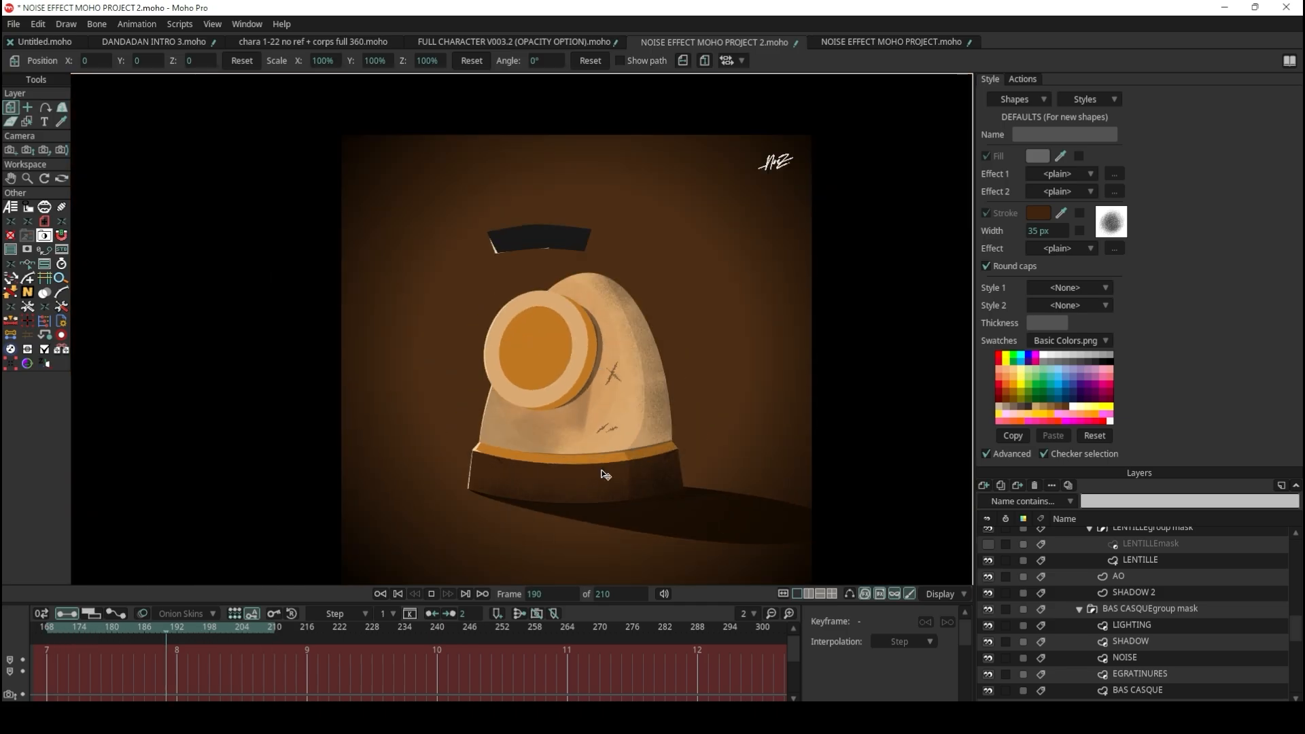
{"action": "left_click", "coordinate": [431, 594]}
Draw a test rectangle over the X-shaped scratch on the helmet in the AO 2 layer, and select its shape
{"action": "scroll", "coordinate": [1115, 631], "scroll_direction": "down", "scroll_amount": 1}
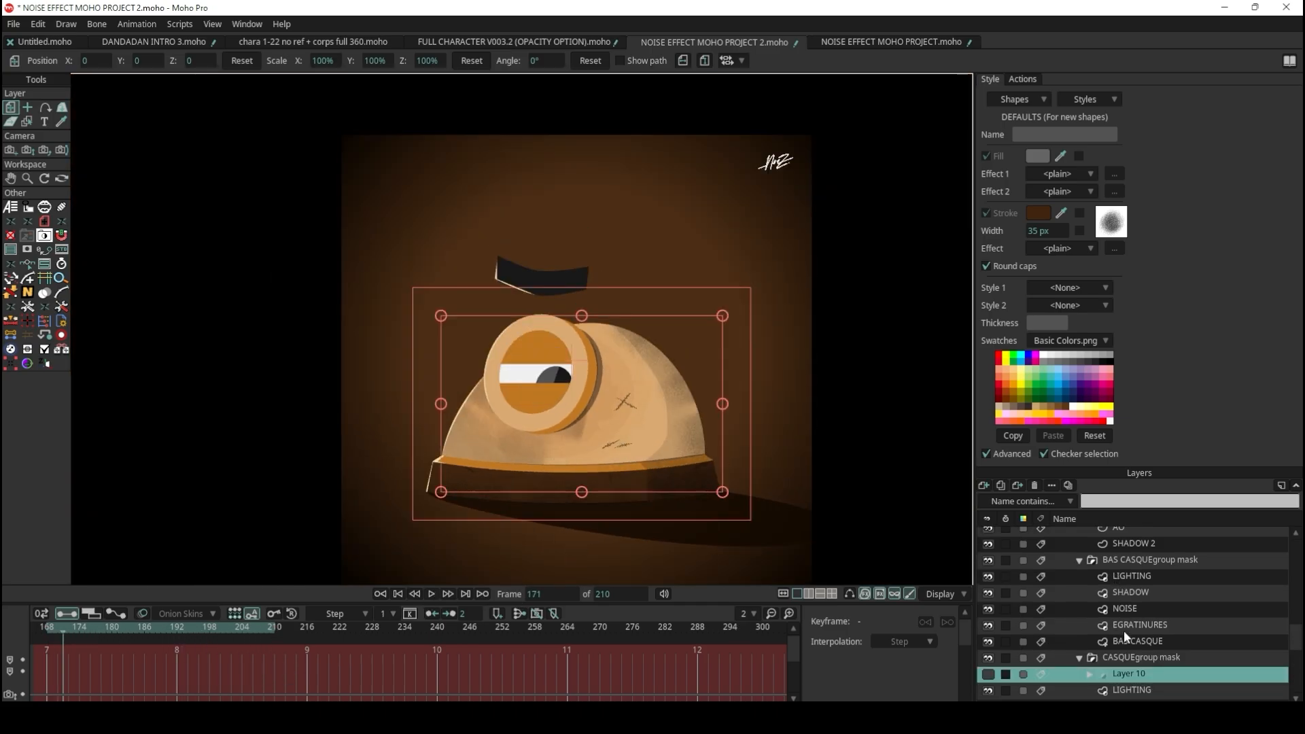
{"action": "scroll", "coordinate": [1133, 663], "scroll_direction": "down", "scroll_amount": 1}
{"action": "left_click", "coordinate": [1131, 659]}
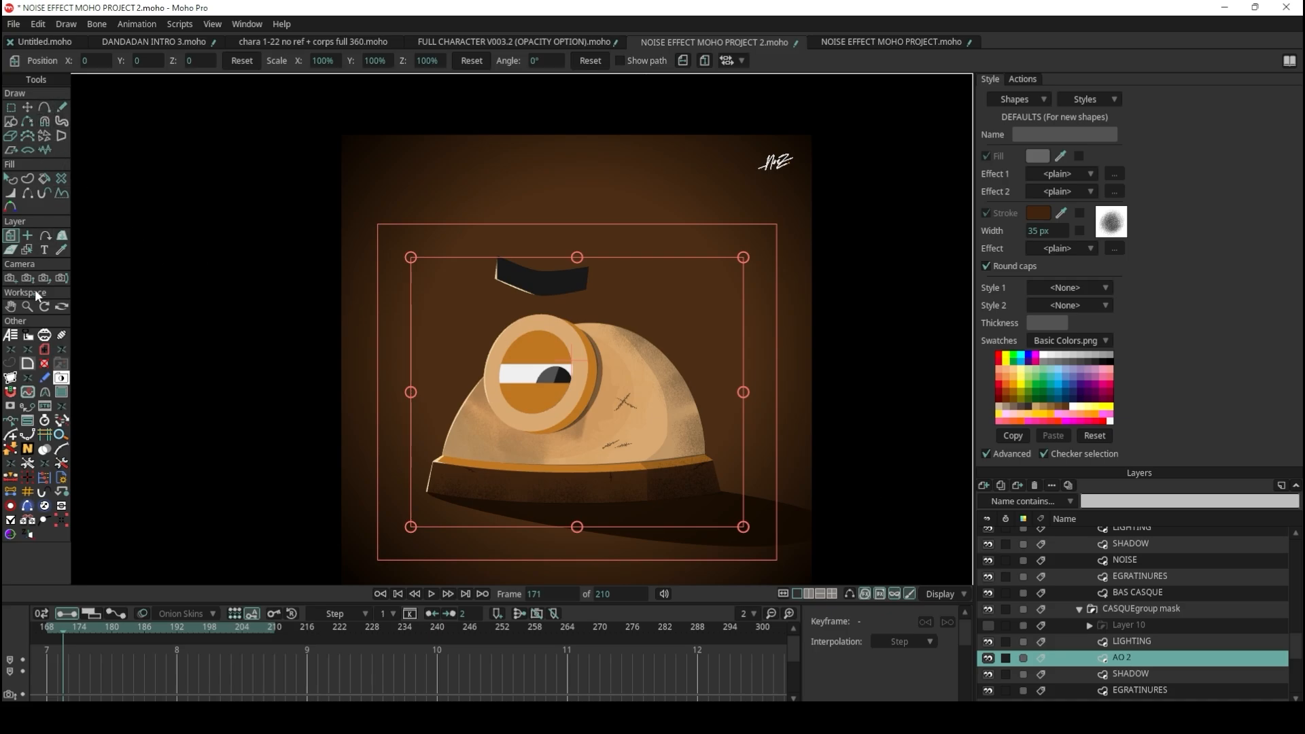
{"action": "left_click", "coordinate": [11, 122]}
{"action": "mouse_move", "coordinate": [602, 378]}
{"action": "left_mouse_down"}
{"action": "mouse_move", "coordinate": [699, 457]}
{"action": "mouse_move", "coordinate": [639, 449]}
{"action": "mouse_move", "coordinate": [658, 441]}
{"action": "left_mouse_up"}
{"action": "left_click", "coordinate": [11, 179]}
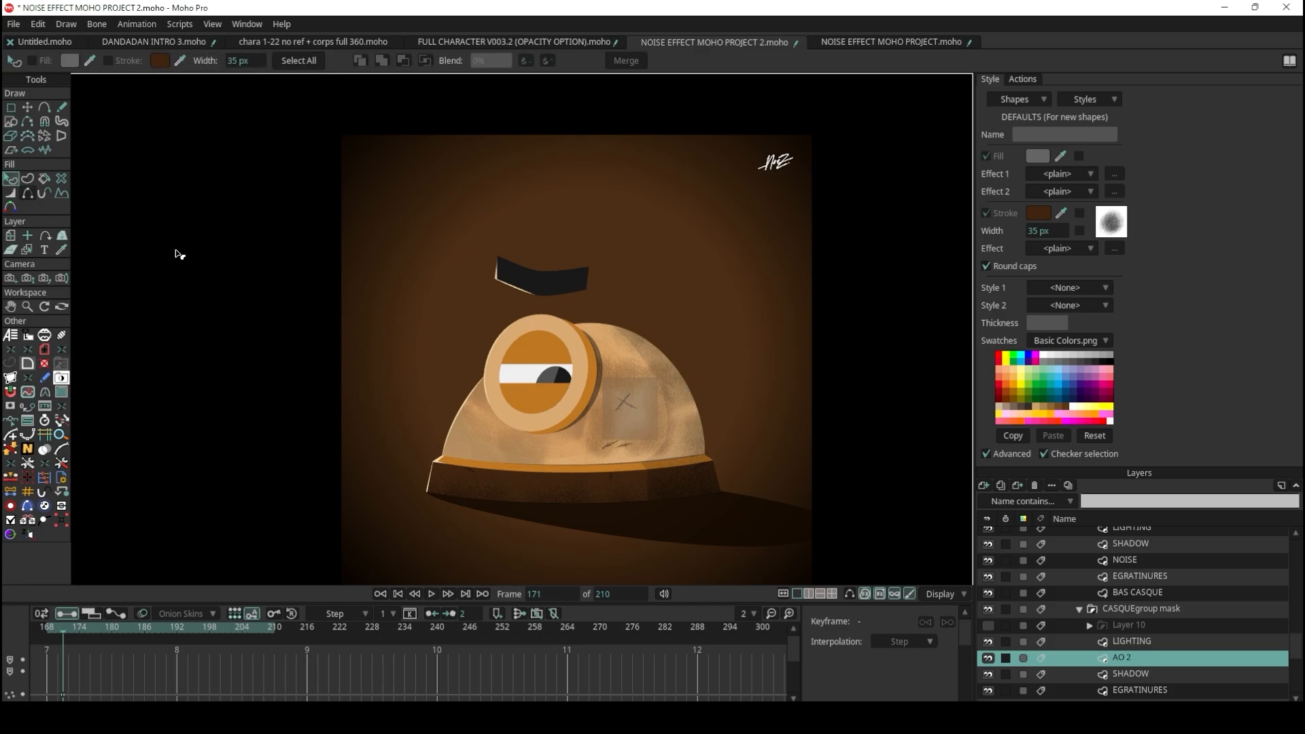
{"action": "left_click", "coordinate": [652, 421]}
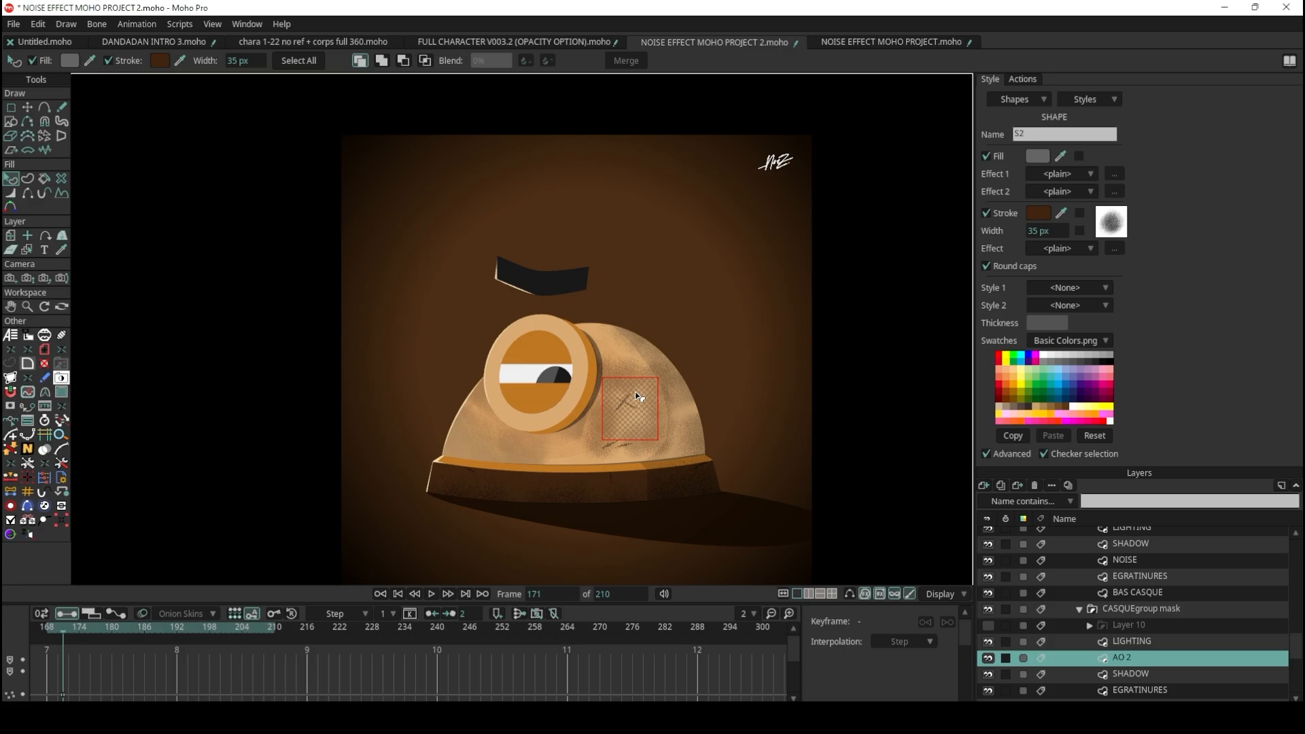
Inspect the test rectangle's texture up close on the helmet, and remove it from the AO 2 layer
{"action": "scroll", "coordinate": [700, 402], "scroll_direction": "up", "scroll_amount": 4}
{"action": "left_click", "coordinate": [742, 416]}
{"action": "scroll", "coordinate": [448, 470], "scroll_direction": "up", "scroll_amount": 4}
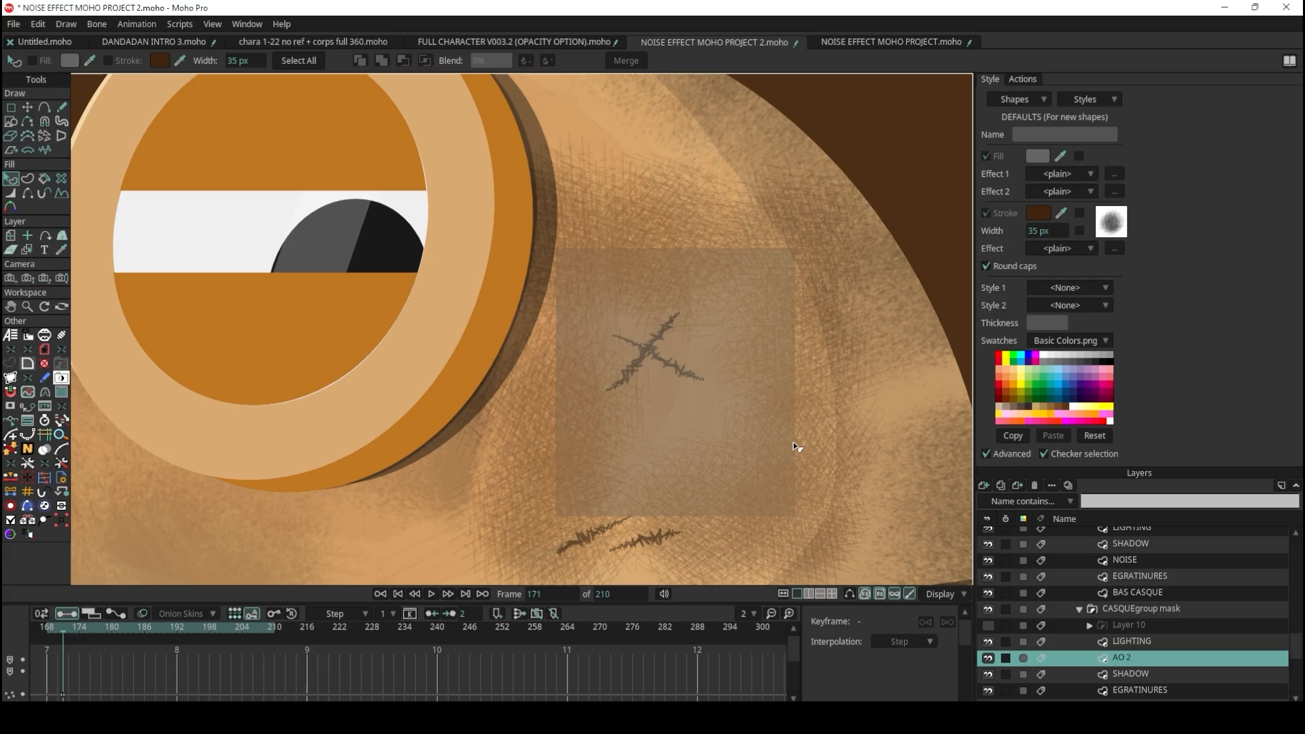
{"action": "left_click", "coordinate": [713, 370]}
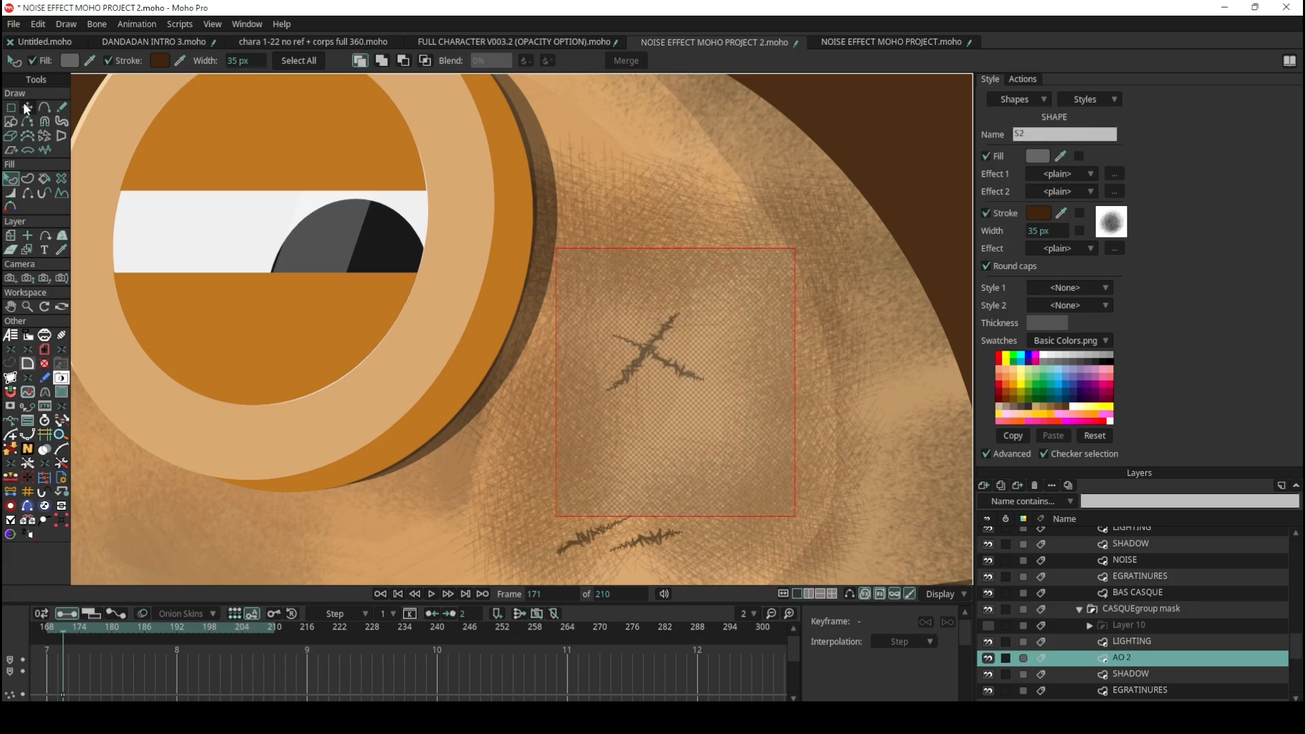
{"action": "left_click", "coordinate": [27, 107]}
{"action": "left_click", "coordinate": [721, 398]}
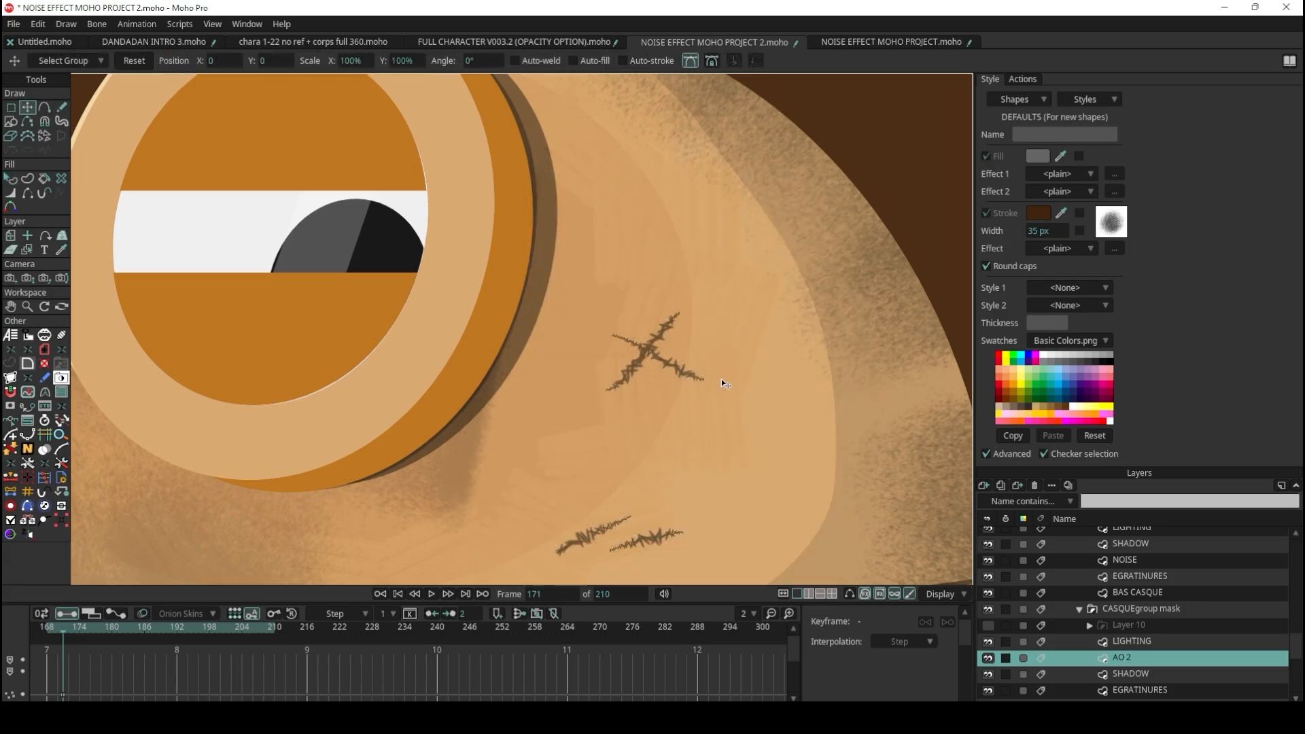
Try moving the shading shape on the Layer 10 above CASQUE across the helmet, and undo the move
{"action": "right_click", "coordinate": [562, 416], "text": "alt"}
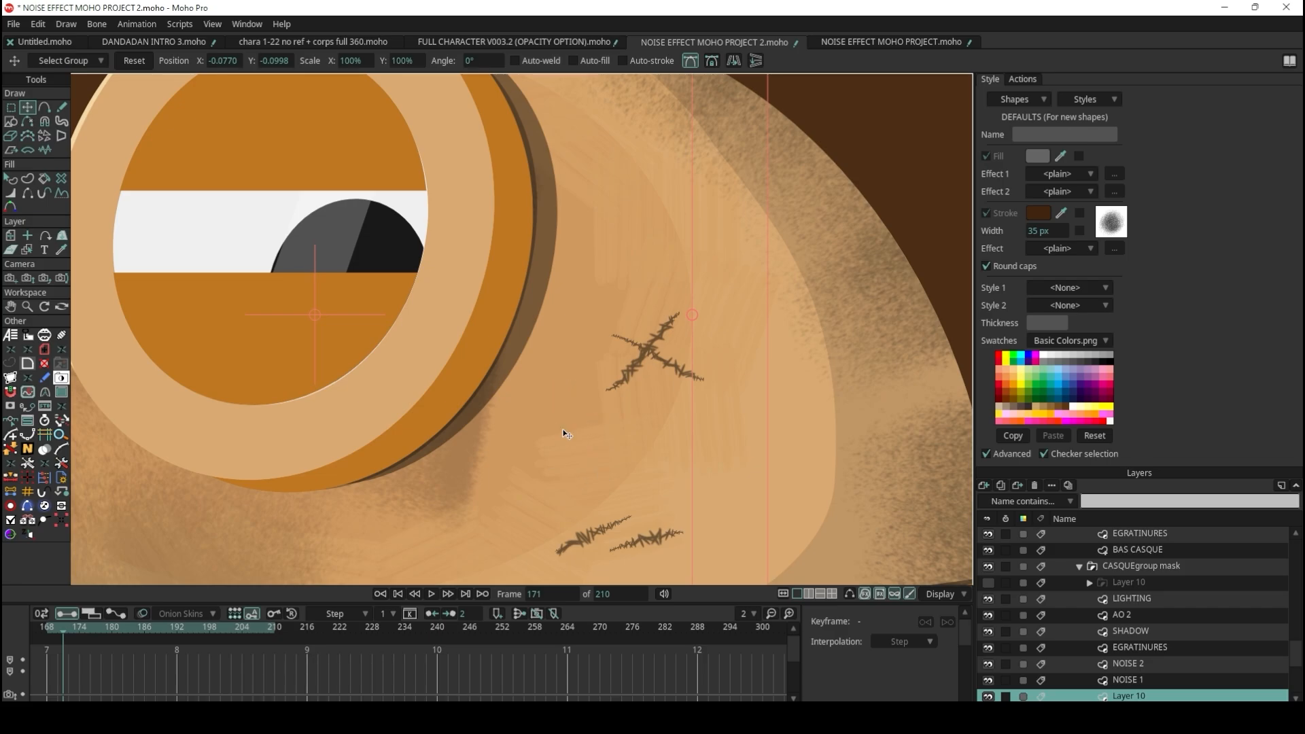
{"action": "left_click_drag", "start_coordinate": [549, 410], "coordinate": [686, 451]}
{"action": "scroll", "coordinate": [815, 342], "scroll_direction": "down", "scroll_amount": 3}
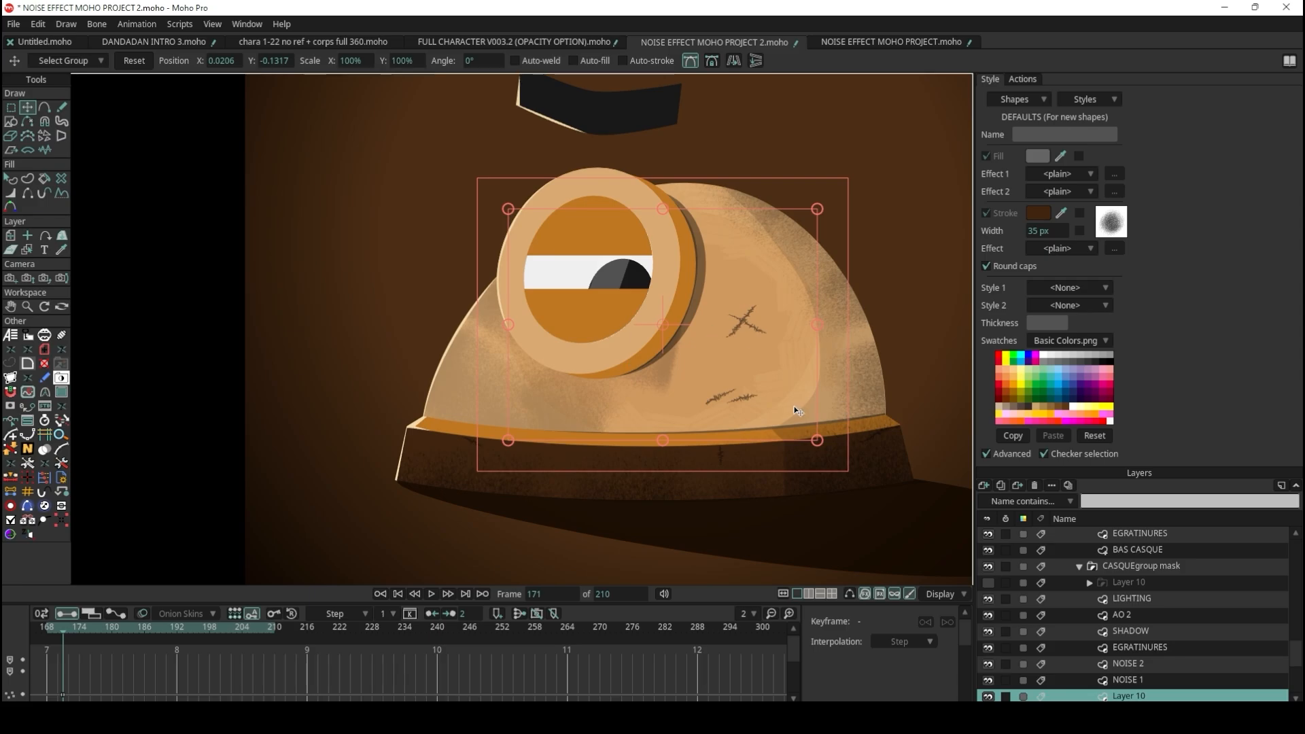
{"action": "key", "text": "ctrl+z"}
Play the animation and toggle the visibility of the ROND BG 2 layer in the BG group
{"action": "left_click", "coordinate": [431, 595]}
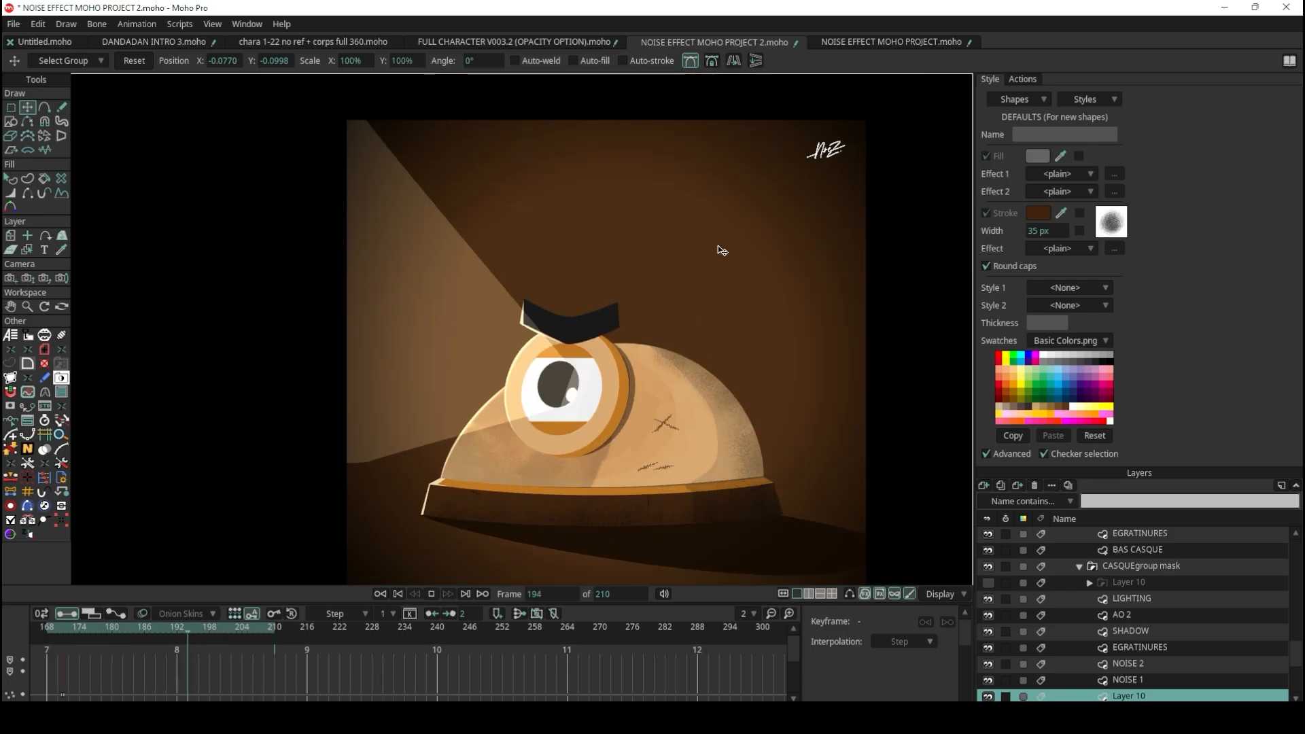
{"action": "scroll", "coordinate": [1233, 601], "scroll_direction": "down", "scroll_amount": 3}
{"action": "left_click", "coordinate": [987, 675]}
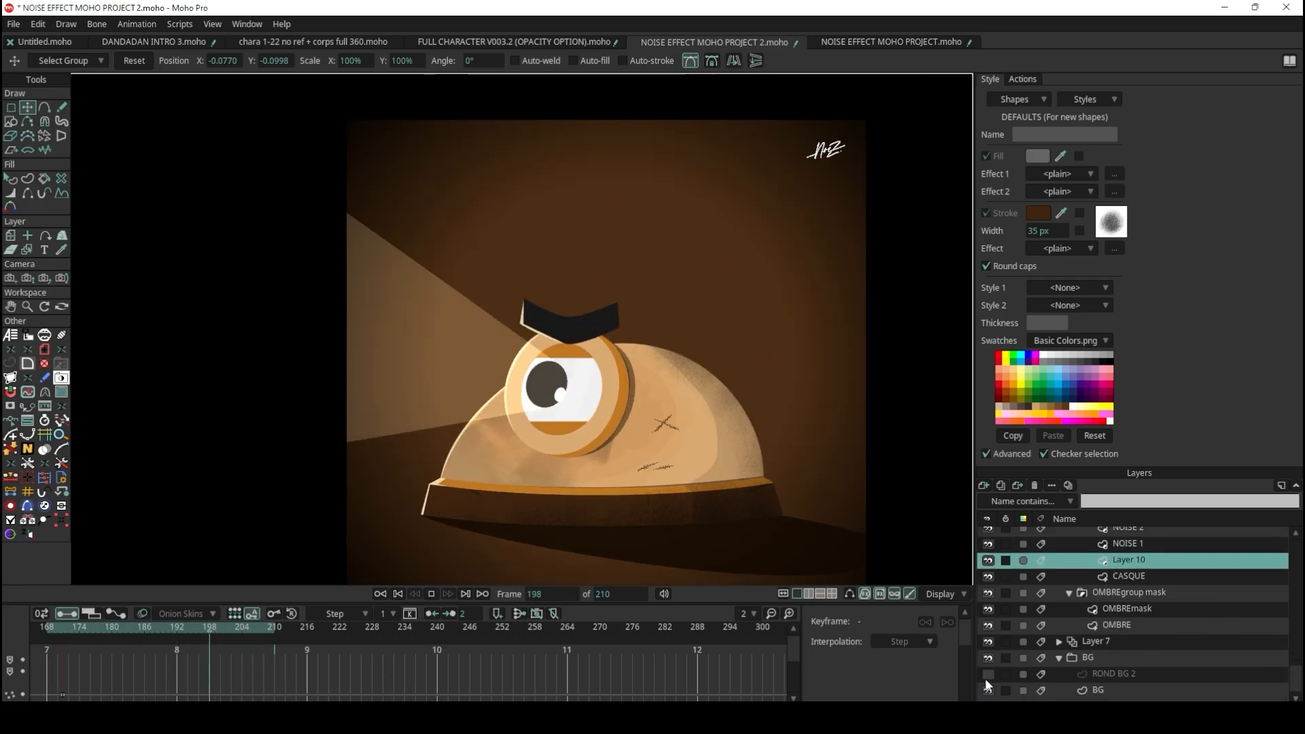